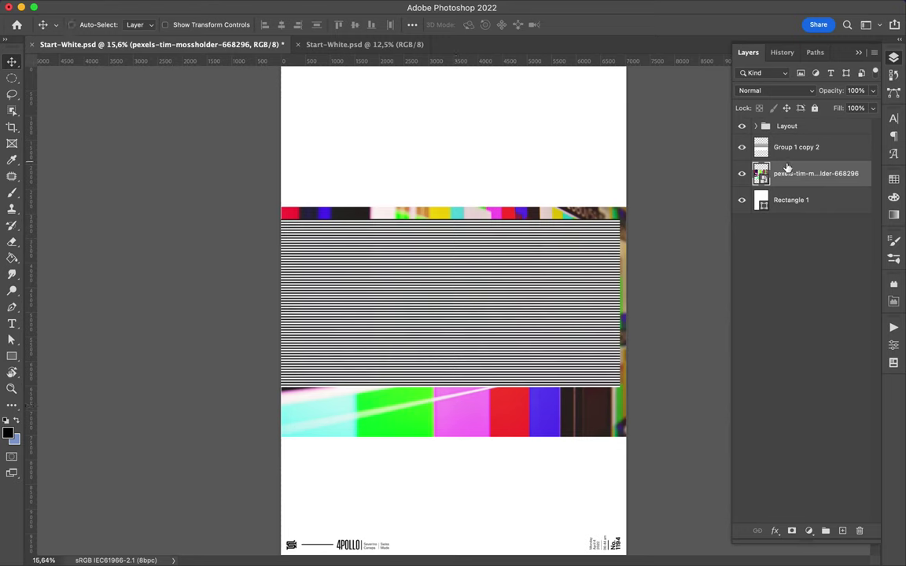
# Move the TV photo layer above the stripes and copy a circular area of it to a new layer.
pyautogui.moveTo(520, 338); pyautogui.dragTo(521, 304)
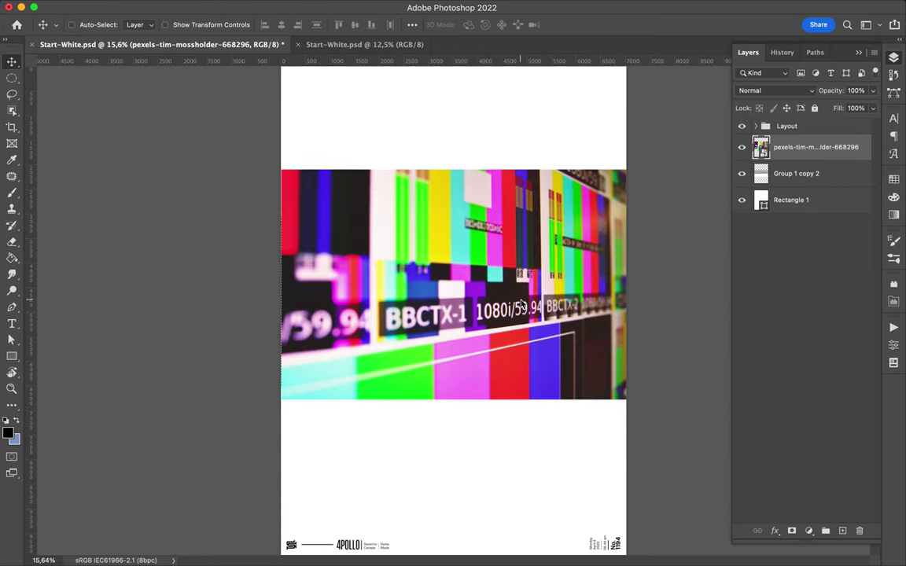
pyautogui.click(12, 78)
pyautogui.moveTo(338, 177); pyautogui.dragTo(590, 393)
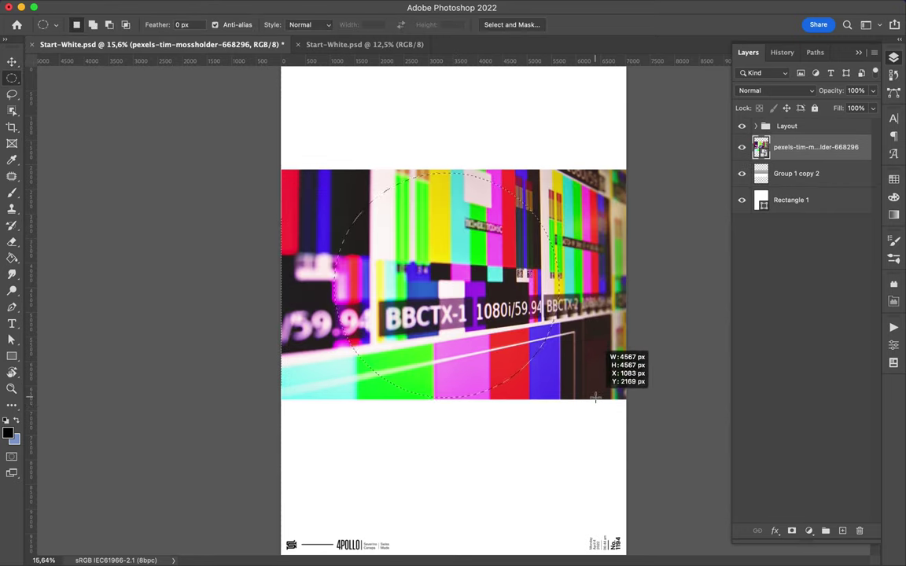
pyautogui.moveTo(591, 393); pyautogui.dragTo(644, 397)
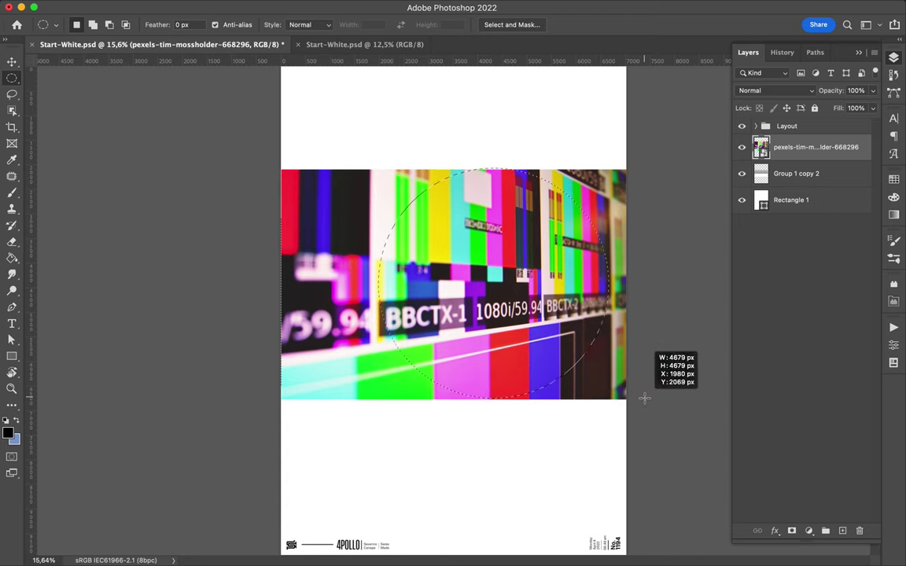
pyautogui.moveTo(644, 398); pyautogui.dragTo(646, 398)
pyautogui.hotkey('ctrl', 'j')
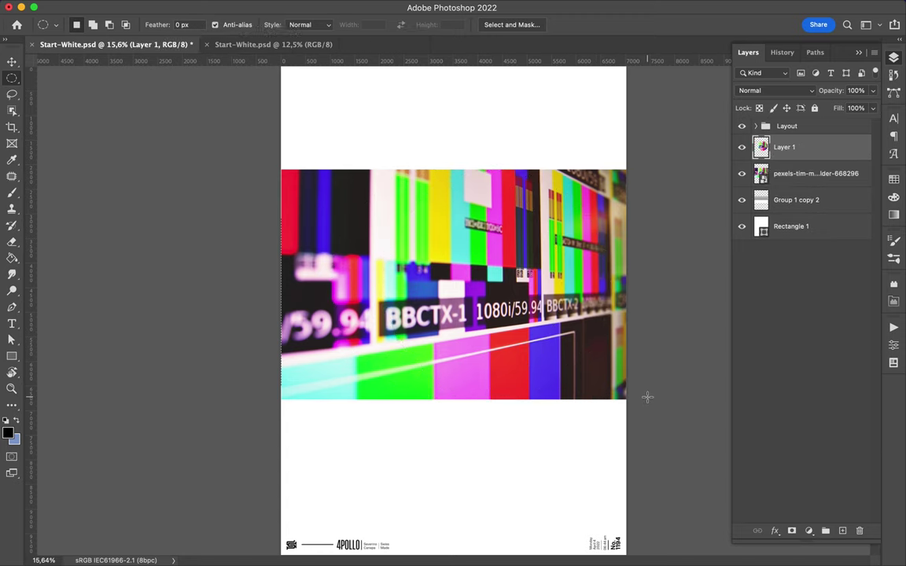
# Reposition the circle layer and hide the original TV photo and the stripes group.
pyautogui.press('v')
pyautogui.moveTo(554, 303); pyautogui.dragTo(500, 326)
pyautogui.click(742, 173)
pyautogui.click(742, 200)
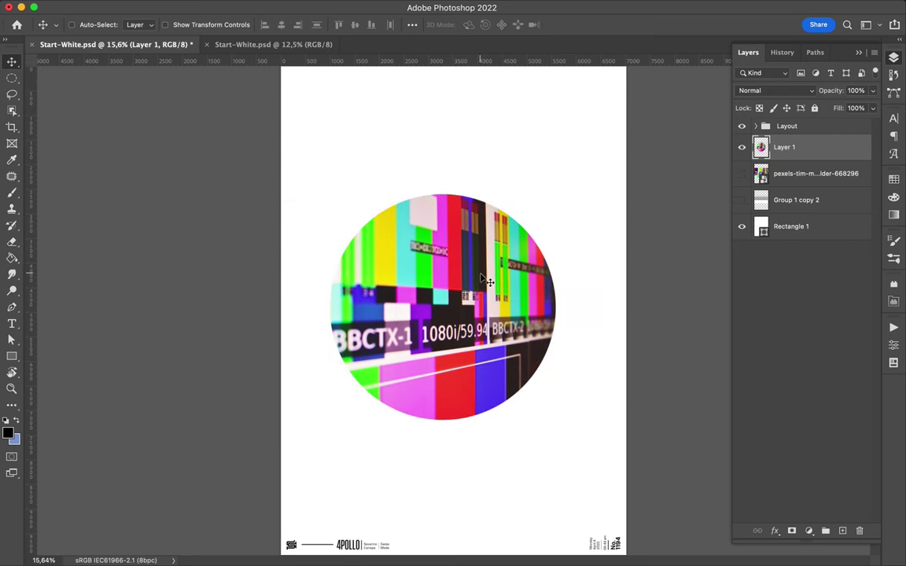
pyautogui.moveTo(438, 252); pyautogui.dragTo(454, 247)
# Centre the circle on the canvas horizontally and vertically, then duplicate it as Layer 1 copy.
pyautogui.click(412, 24)
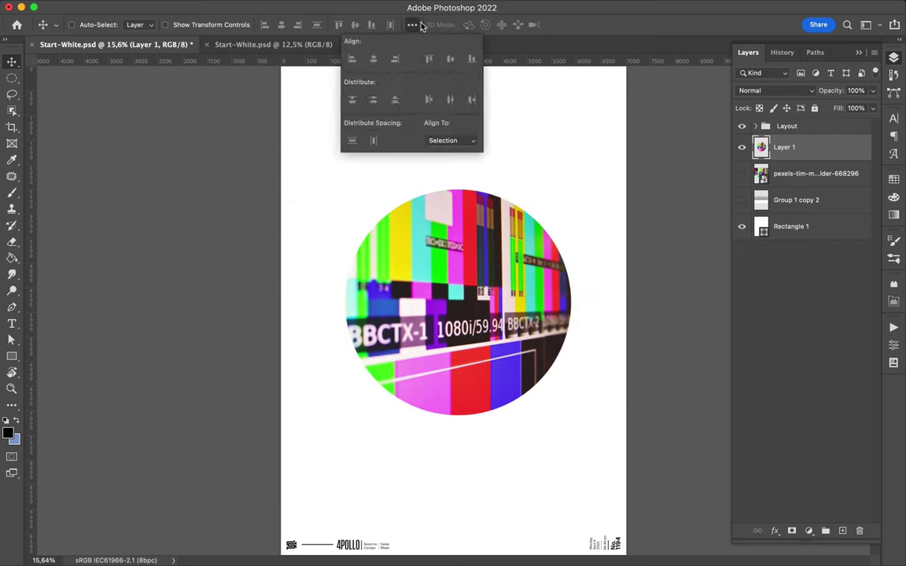
pyautogui.click(451, 140)
pyautogui.click(403, 150)
pyautogui.click(373, 59)
pyautogui.click(450, 59)
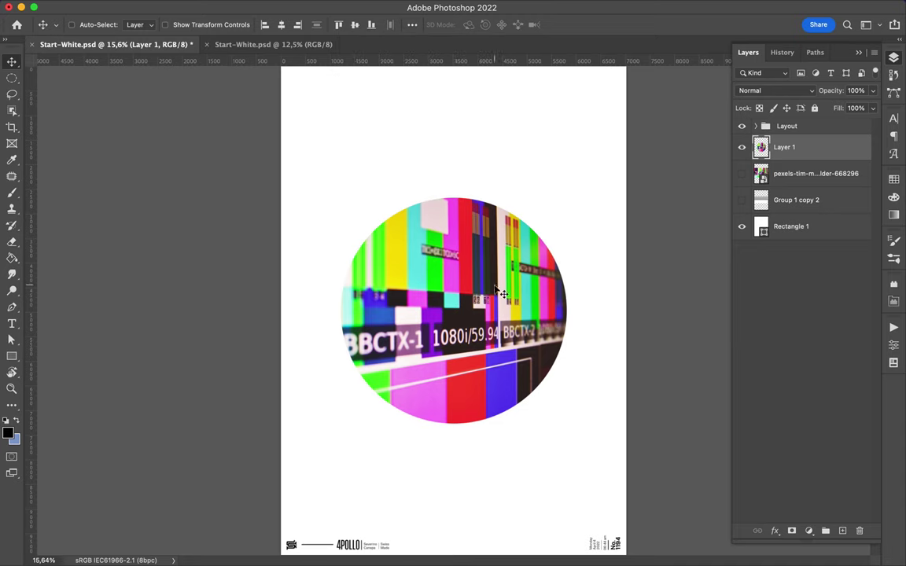
pyautogui.hotkey('ctrl', 'j')
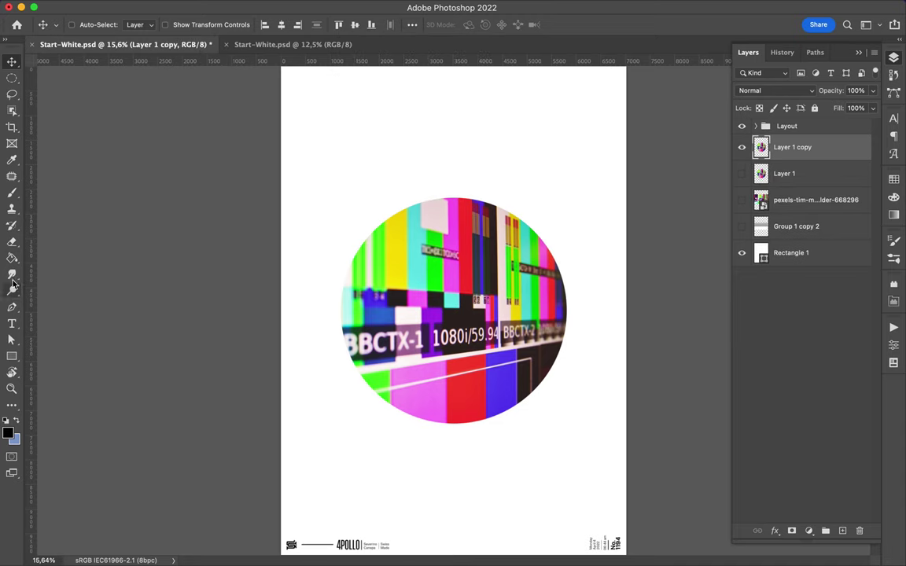
pyautogui.click(11, 273)
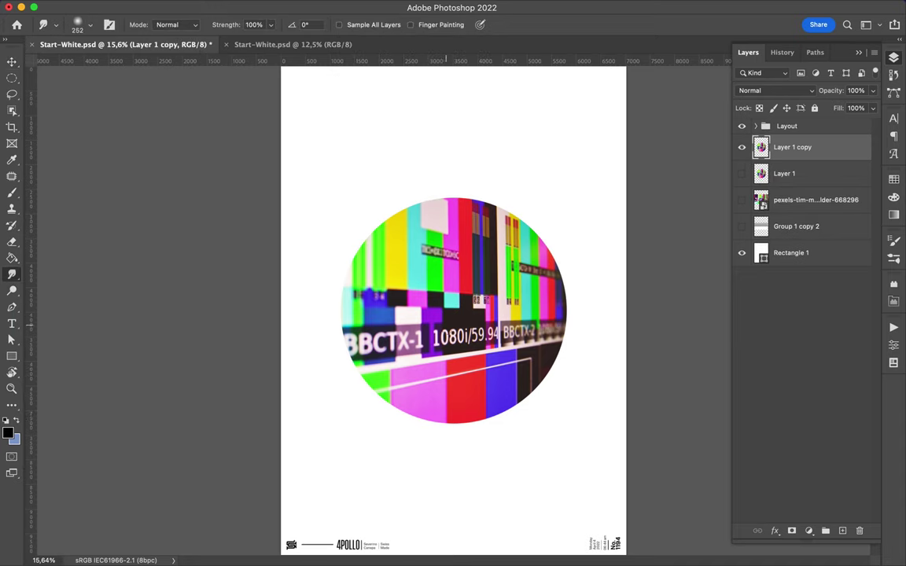
# Smudge streaks down and down-left from the circle, then smear the BBCTX area leftward with a 428 px brush.
pyautogui.moveTo(425, 348); pyautogui.dragTo(322, 449)
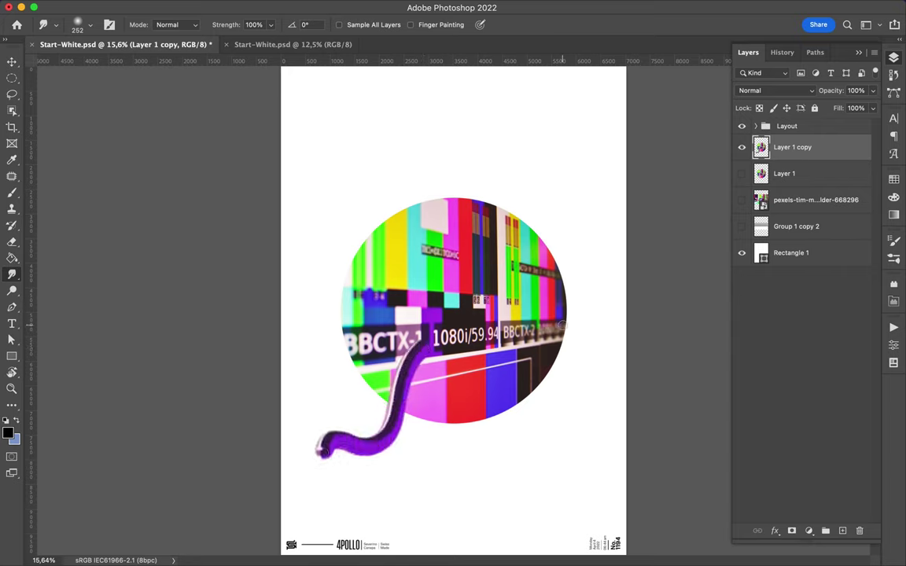
pyautogui.moveTo(445, 361); pyautogui.dragTo(509, 529)
pyautogui.click(82, 23)
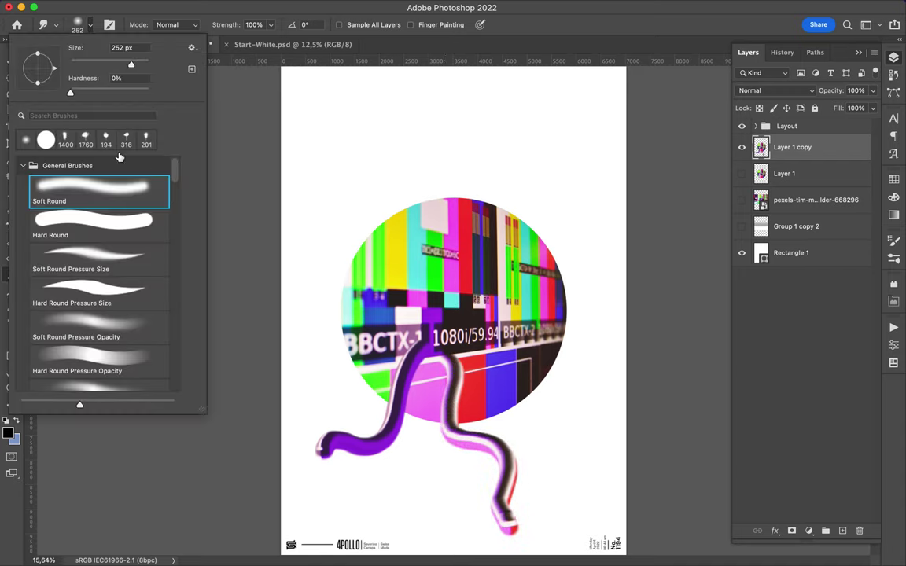
pyautogui.moveTo(135, 69); pyautogui.dragTo(139, 69)
pyautogui.click(358, 298)
pyautogui.moveTo(358, 297)
pyautogui.mouseDown()
pyautogui.moveTo(326, 290)
pyautogui.moveTo(272, 330)
pyautogui.mouseUp()
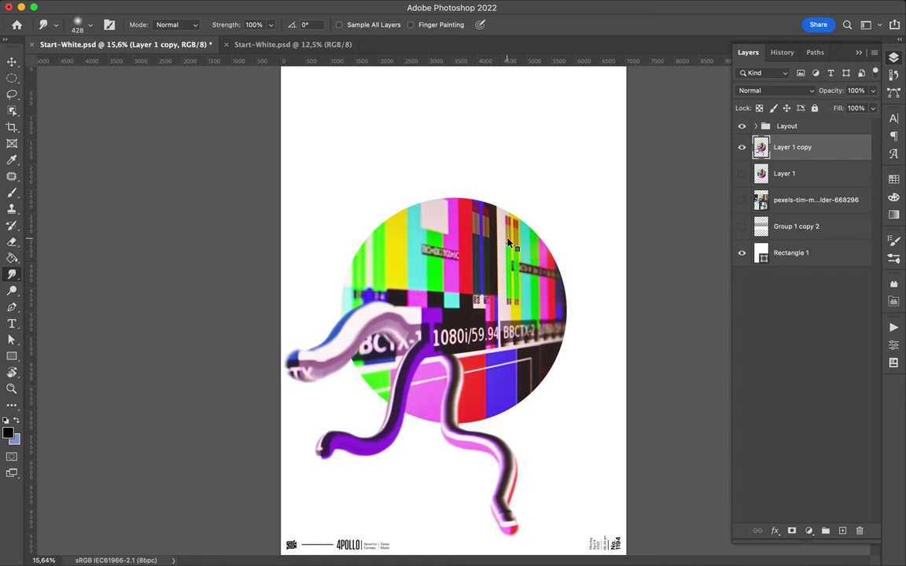
# Set the Smudge brush to 1040 px and smear a huge colour-bar swirl upward.
pyautogui.rightClick(509, 245)
pyautogui.doubleClick(627, 197)
pyautogui.write('1040')
pyautogui.press('Return')
pyautogui.moveTo(479, 239); pyautogui.dragTo(521, 208)
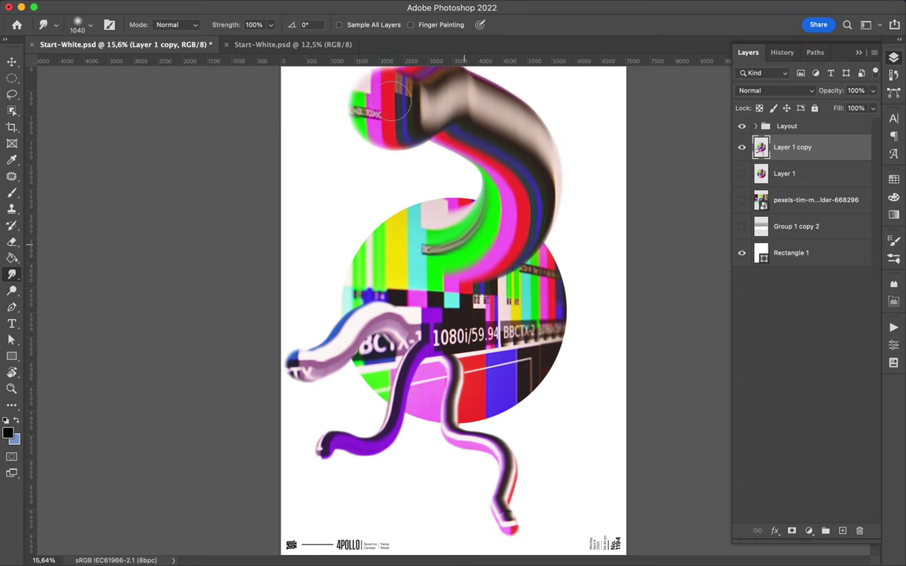
# Smudge the circle's left edge outward repeatedly with a 1760 px brush, then shrink the brush to 41 px.
pyautogui.scroll(-2, 391, 93)
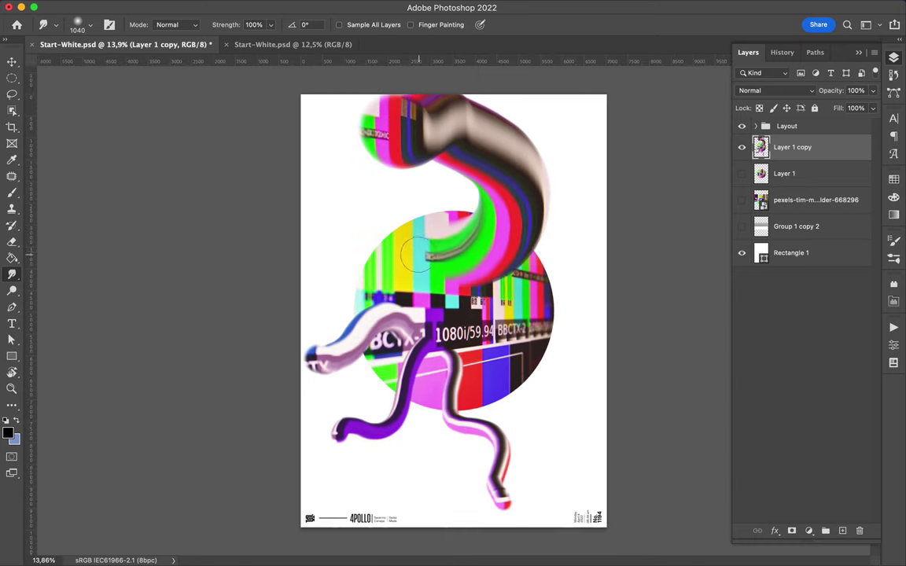
pyautogui.rightClick(418, 253)
pyautogui.moveTo(554, 217); pyautogui.dragTo(543, 217)
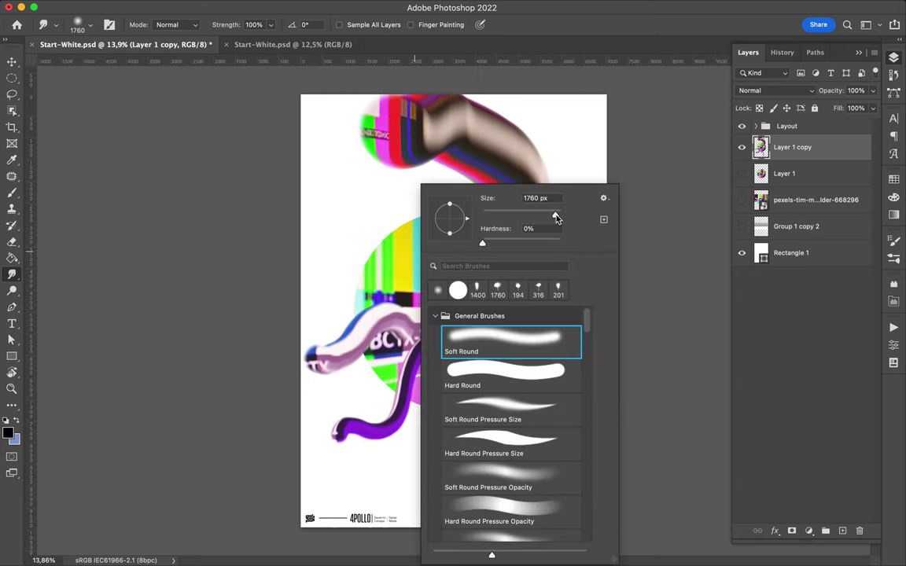
pyautogui.press('Return')
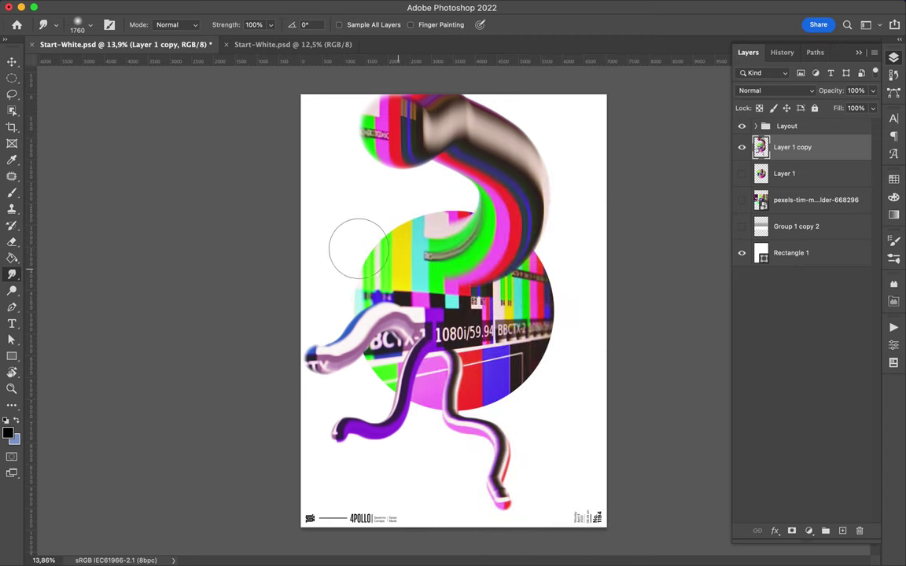
pyautogui.moveTo(352, 217); pyautogui.dragTo(352, 217)
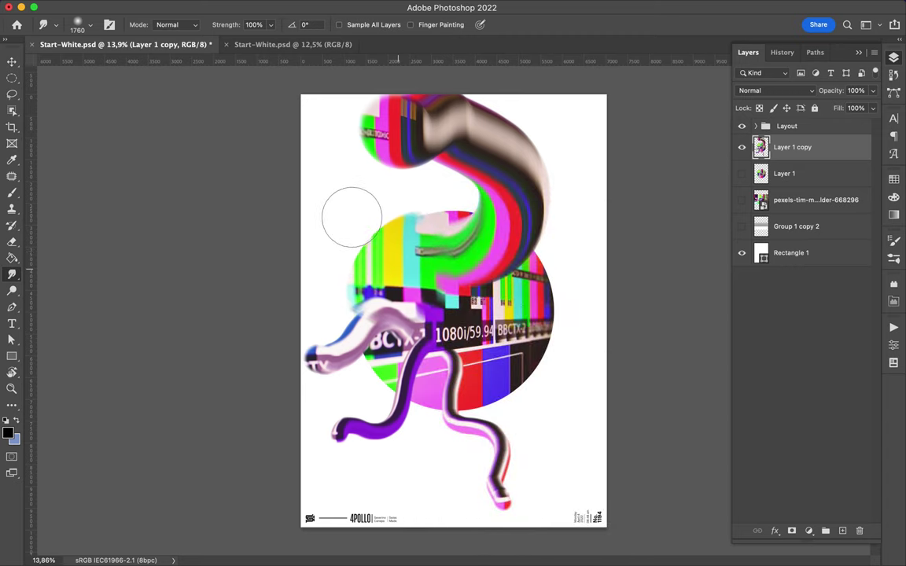
pyautogui.moveTo(352, 217); pyautogui.dragTo(351, 217)
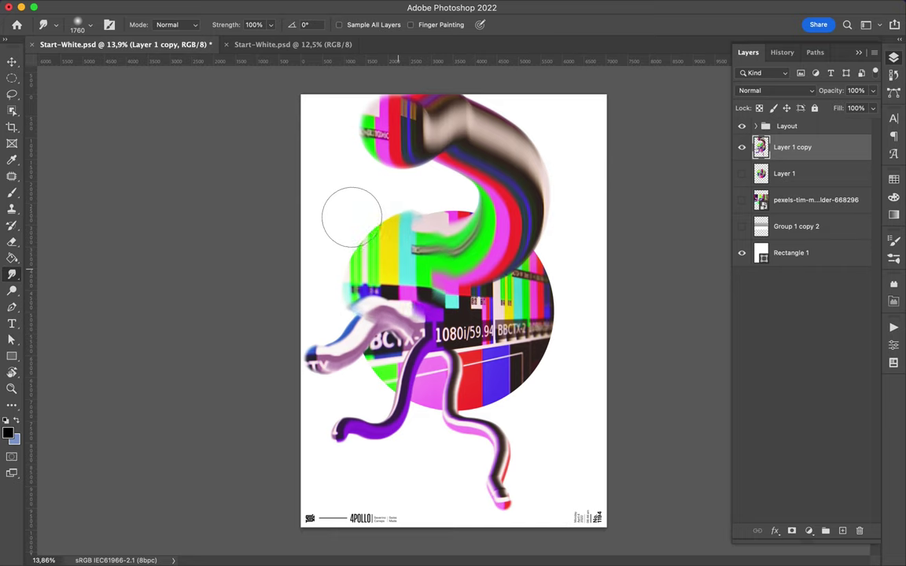
pyautogui.moveTo(351, 218); pyautogui.dragTo(352, 217)
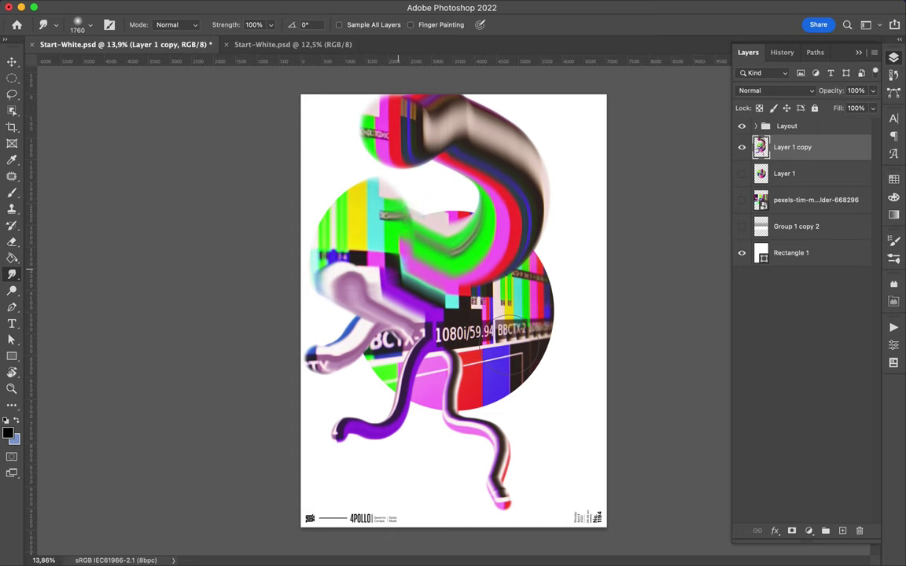
pyautogui.moveTo(330, 228)
pyautogui.mouseDown()
pyautogui.moveTo(339, 220)
pyautogui.moveTo(326, 217)
pyautogui.mouseUp()
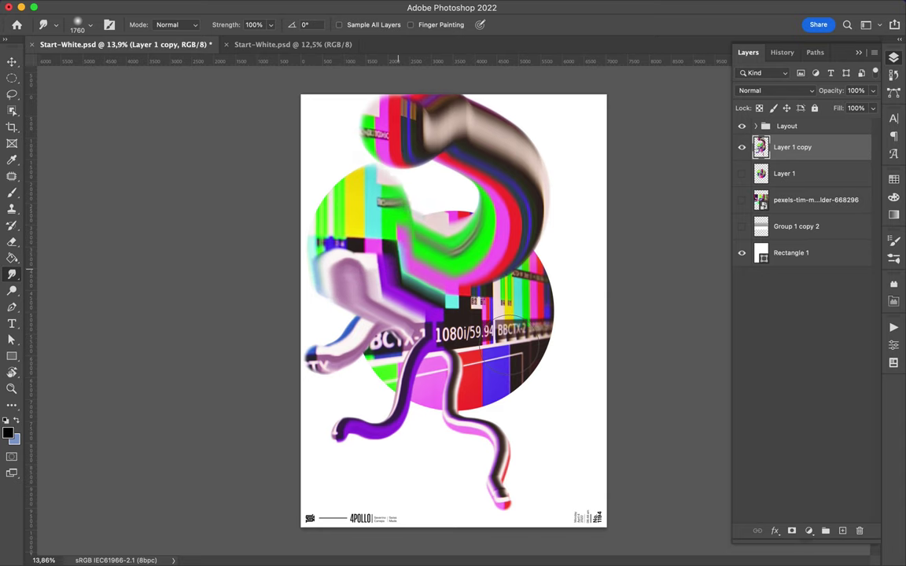
pyautogui.rightClick(519, 346)
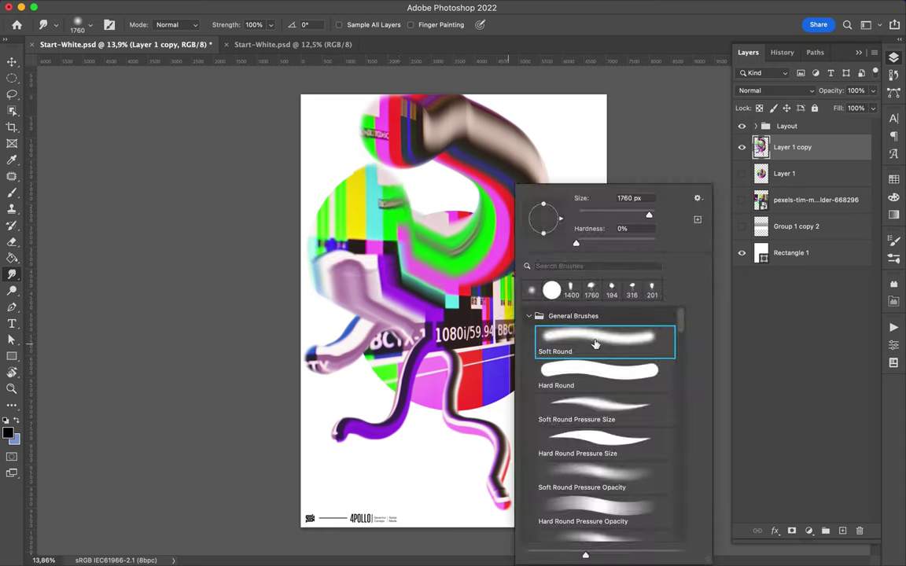
pyautogui.click(594, 215)
# Pull thin green, purple, olive and grey streaks out from the circle's right side and bottom.
pyautogui.press('Return')
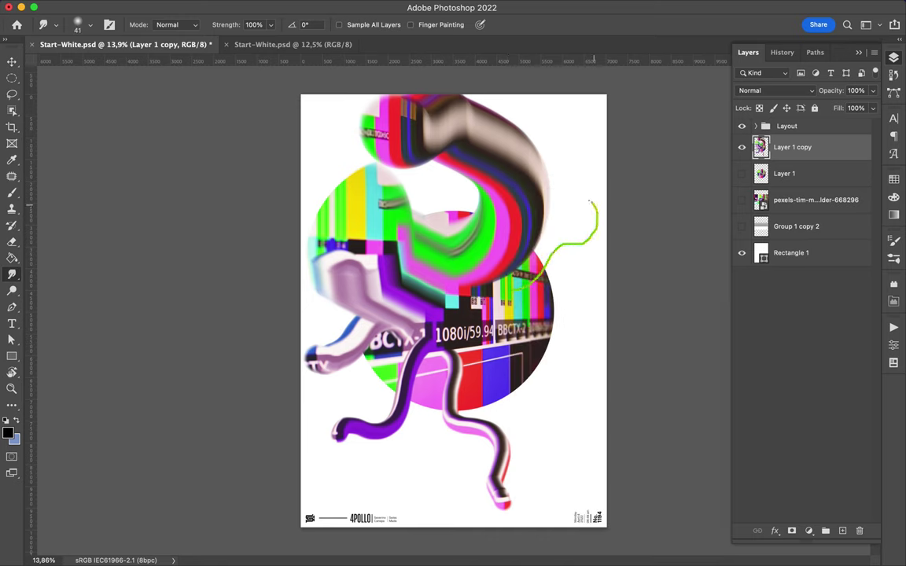
pyautogui.moveTo(582, 147); pyautogui.dragTo(526, 161)
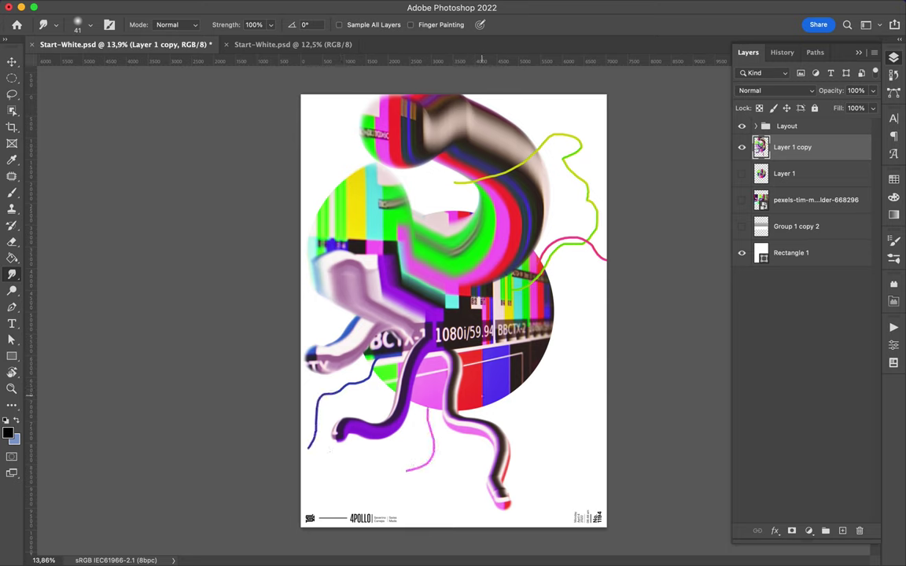
pyautogui.moveTo(498, 468); pyautogui.dragTo(448, 487)
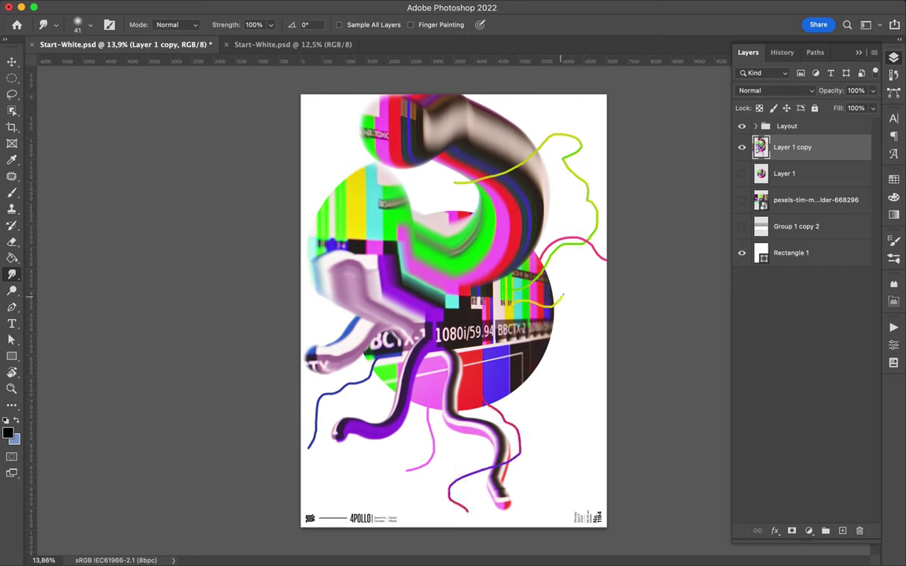
pyautogui.moveTo(487, 334); pyautogui.dragTo(542, 404)
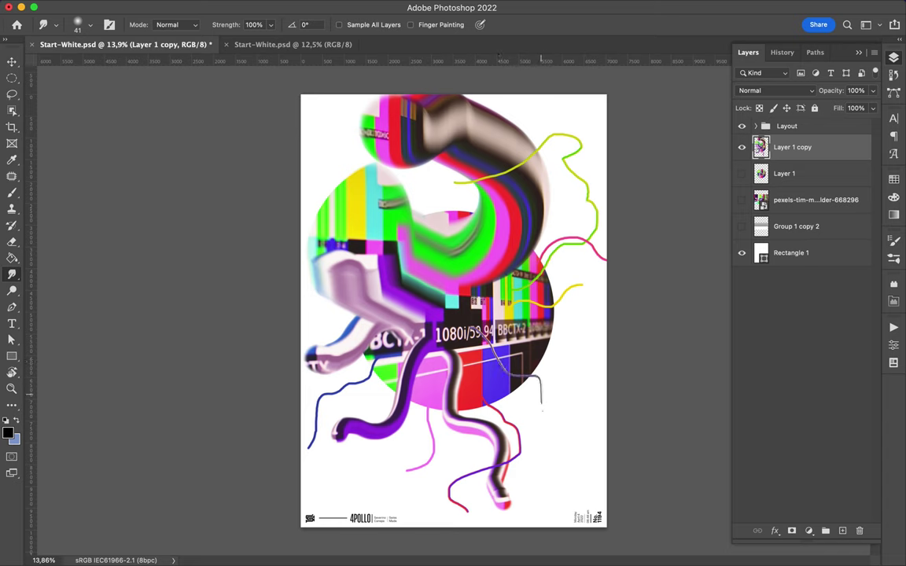
pyautogui.moveTo(544, 359); pyautogui.dragTo(604, 347)
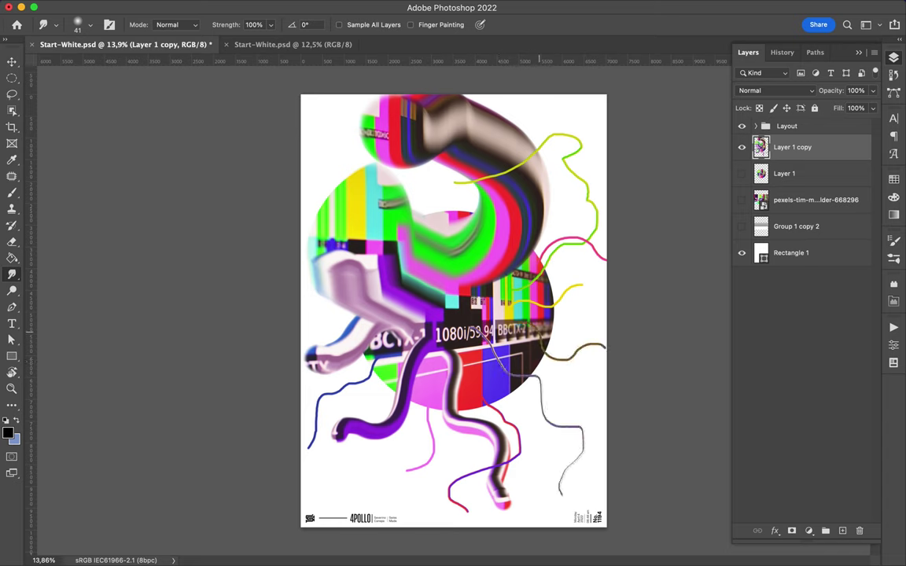
pyautogui.moveTo(518, 356); pyautogui.dragTo(546, 448)
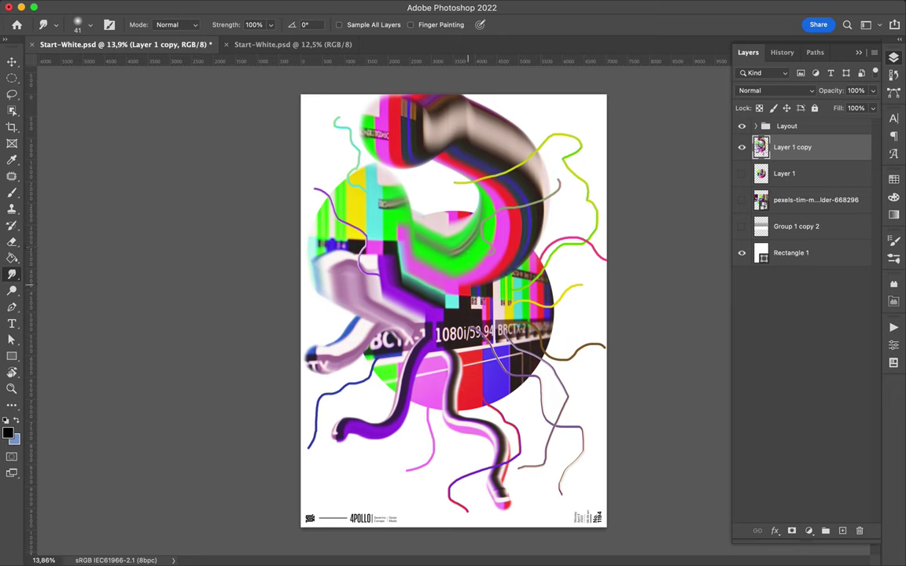
# Confirm a Free Transform on the layer without changes, then select Layer 1 with the Move tool.
pyautogui.hotkey('ctrl', 't')
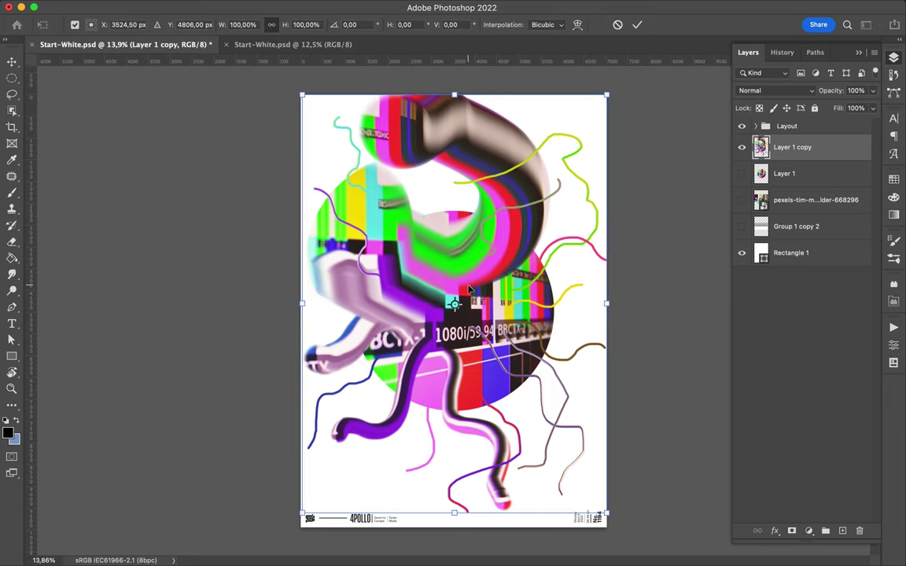
pyautogui.press('Return')
pyautogui.press('r')
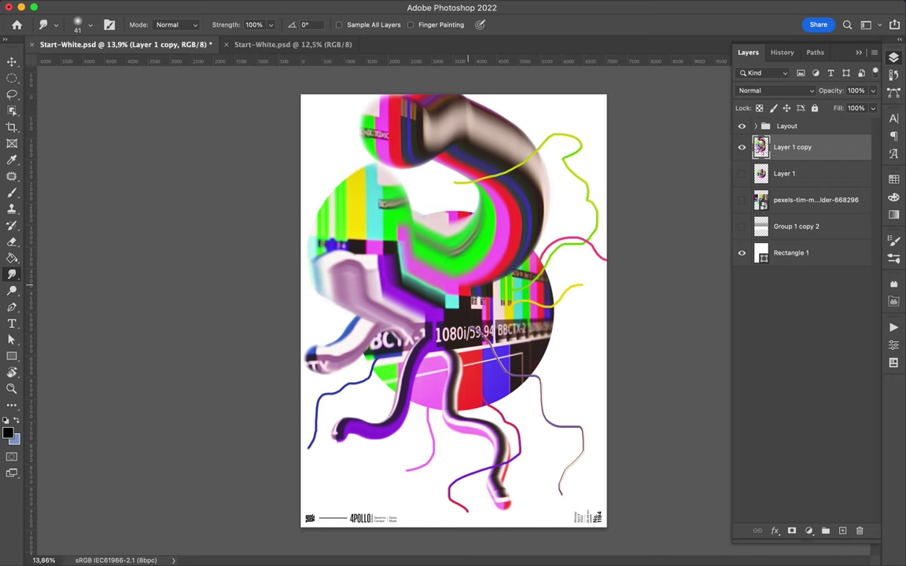
pyautogui.press('v')
pyautogui.click(787, 173)
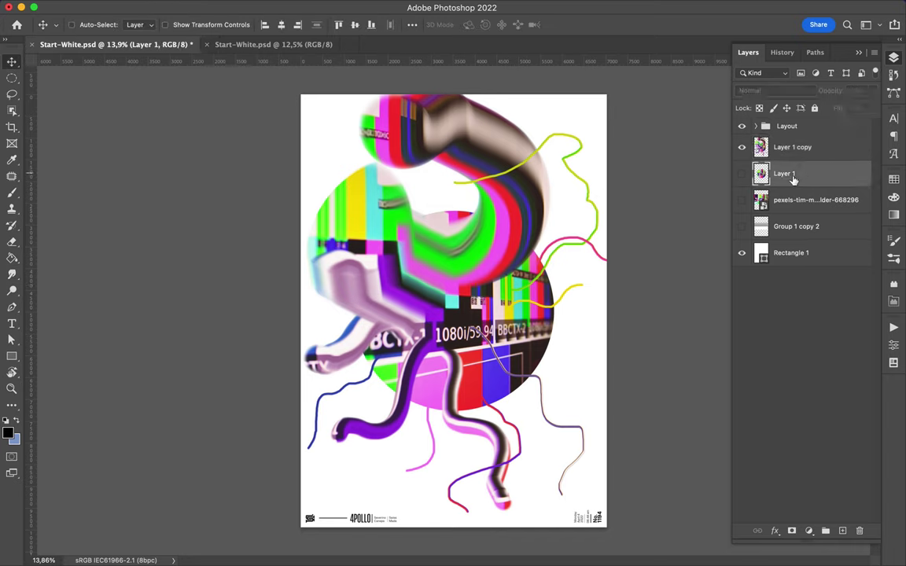
# Show the TV-bar photo layer and rotate it 90 degrees.
pyautogui.click(742, 200)
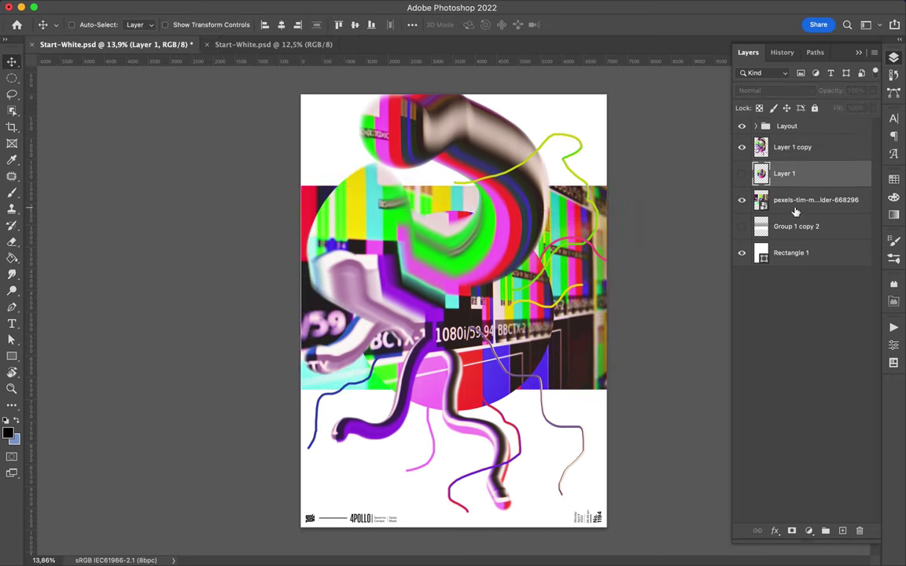
pyautogui.click(851, 206)
pyautogui.hotkey('ctrl', 't')
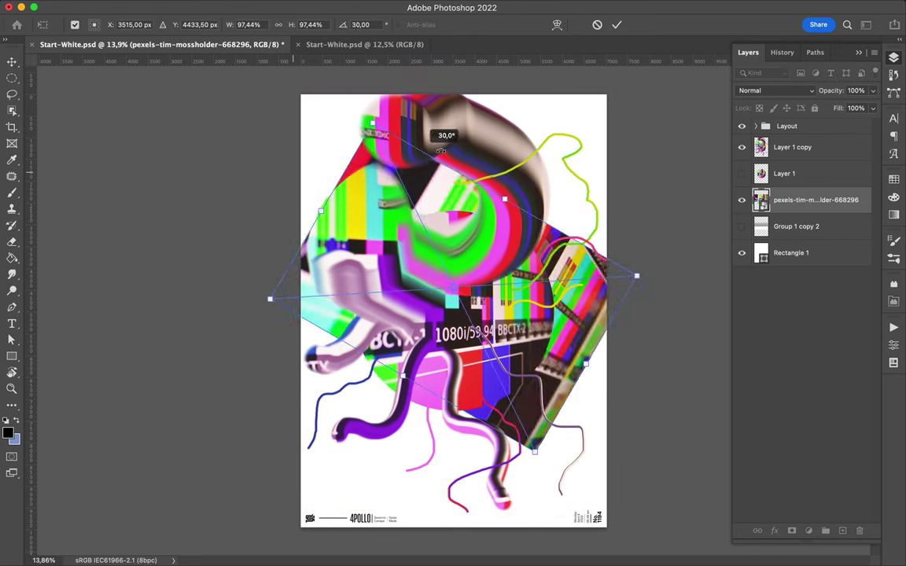
pyautogui.moveTo(428, 141); pyautogui.dragTo(531, 167)
pyautogui.press('Return')
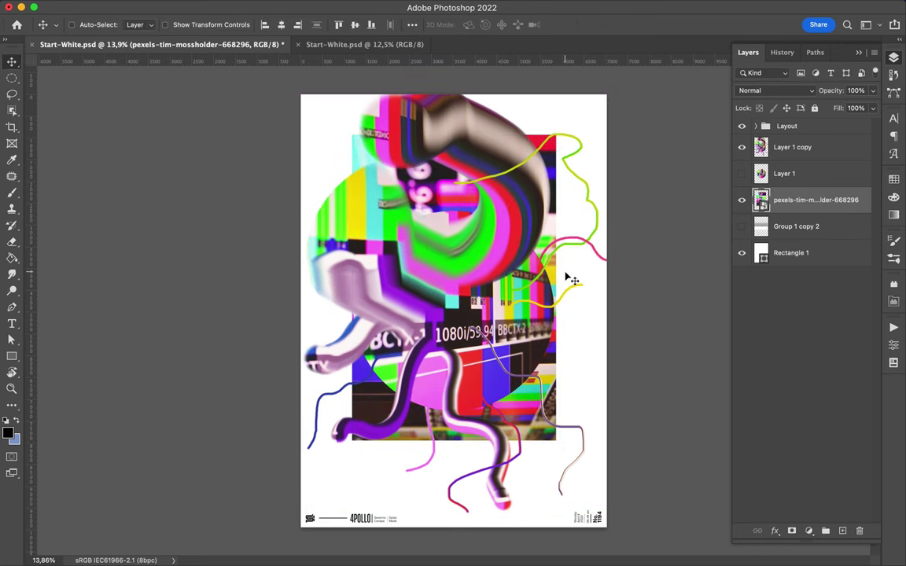
# Lasso a lower-right piece of the photo onto Layer 2, shift it up-right, and hide the photo.
pyautogui.press('l')
pyautogui.moveTo(565, 281); pyautogui.dragTo(420, 450)
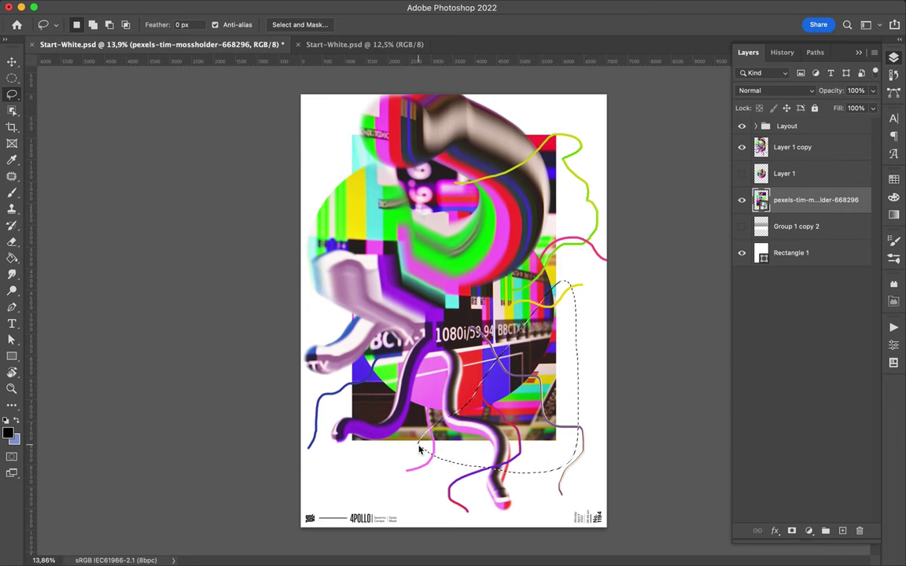
pyautogui.hotkey('ctrl', 'j')
pyautogui.press('v')
pyautogui.moveTo(420, 450); pyautogui.dragTo(532, 413)
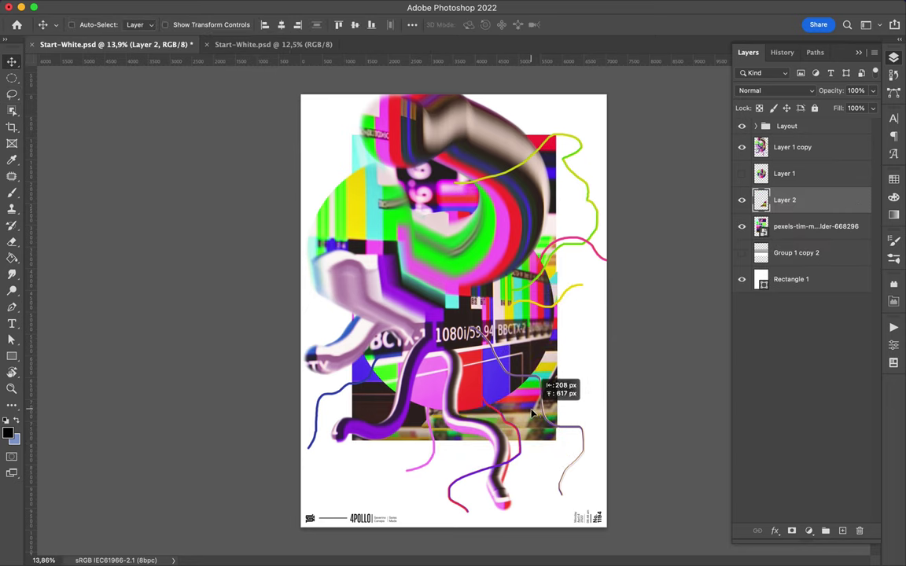
pyautogui.click(742, 225)
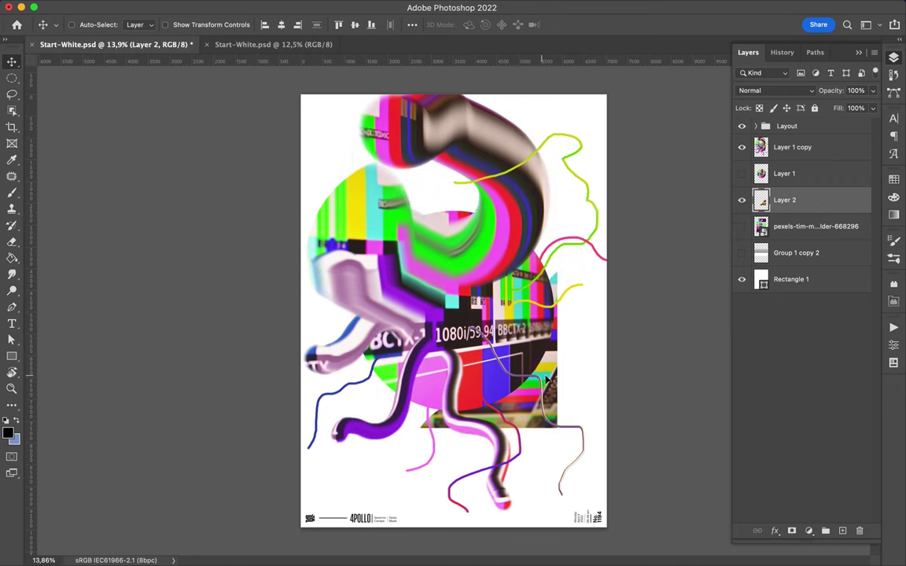
pyautogui.moveTo(546, 379); pyautogui.dragTo(543, 370)
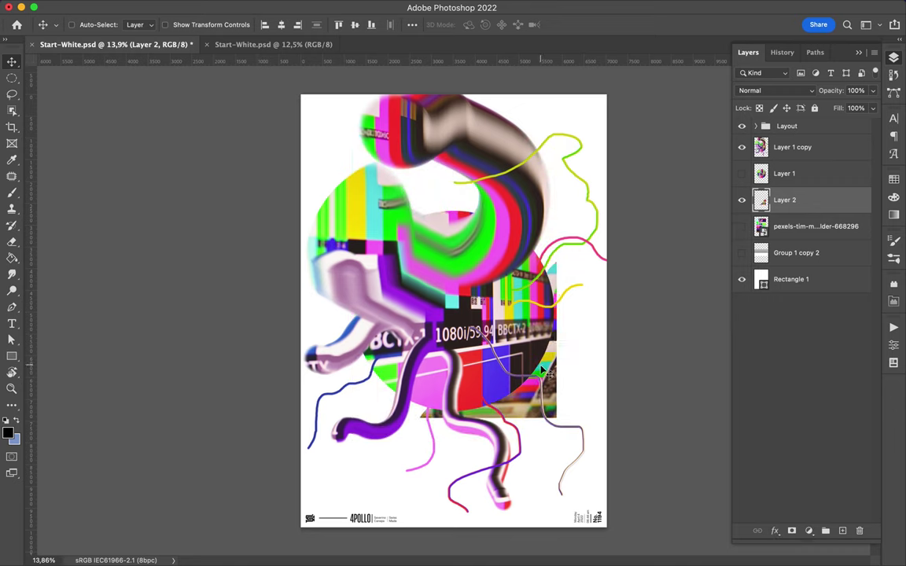
pyautogui.press('super')
# Duplicate Layer 1 copy and set the duplicate to Color Dodge with about 14% fill.
pyautogui.click(787, 147)
pyautogui.press('super+j')
pyautogui.click(803, 91)
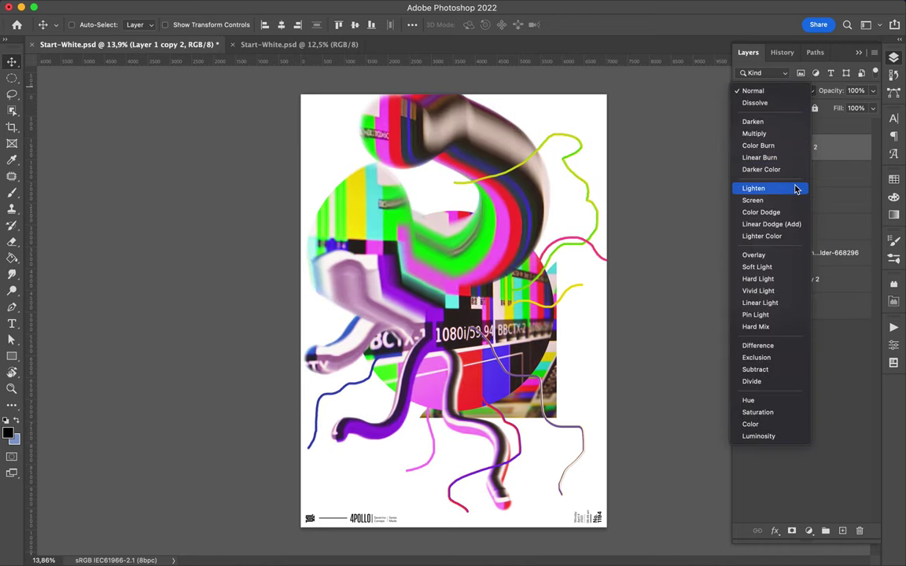
pyautogui.click(795, 212)
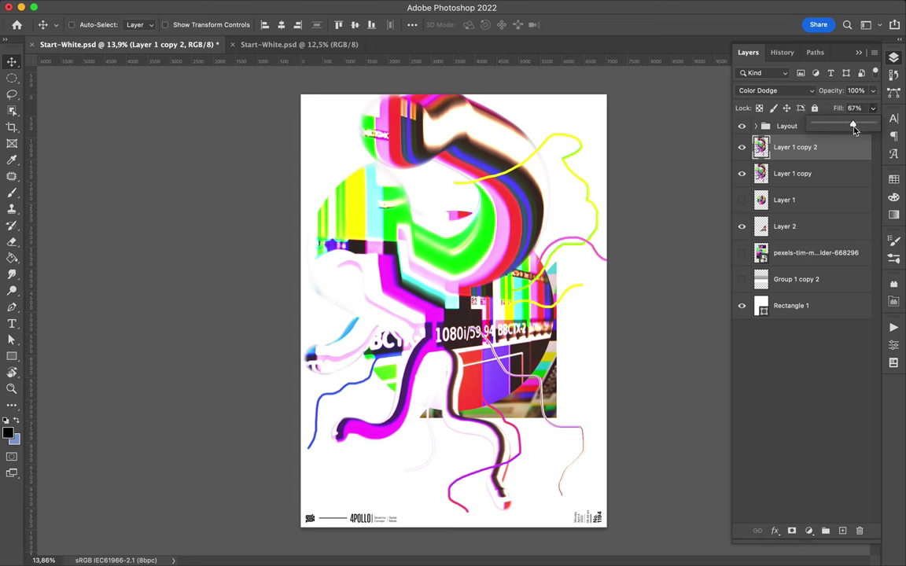
pyautogui.moveTo(854, 126)
pyautogui.mouseDown()
pyautogui.moveTo(815, 126)
pyautogui.moveTo(823, 126)
pyautogui.mouseUp()
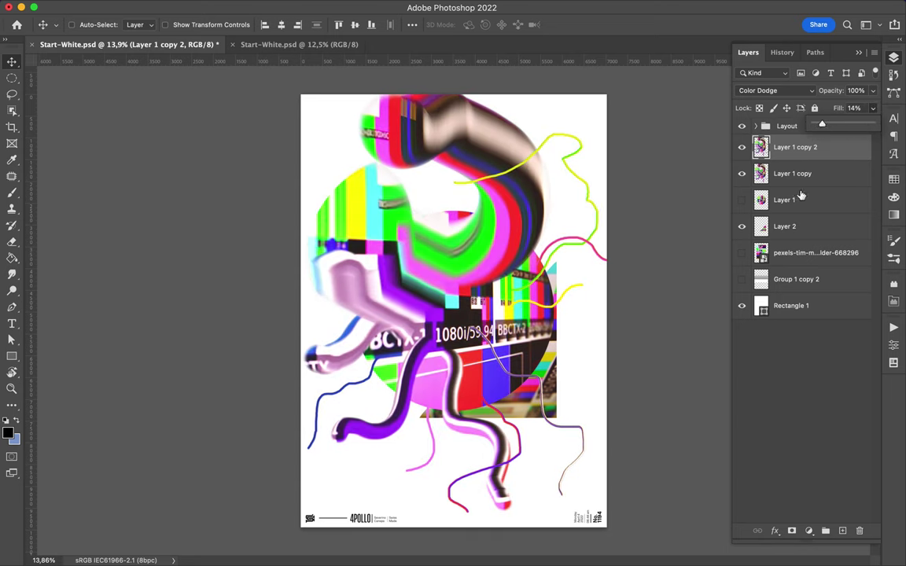
# Select Layer 2, then show and select the TV-bar photo layer.
pyautogui.keyDown('ctrl'); pyautogui.click(556, 372); pyautogui.keyUp('ctrl')
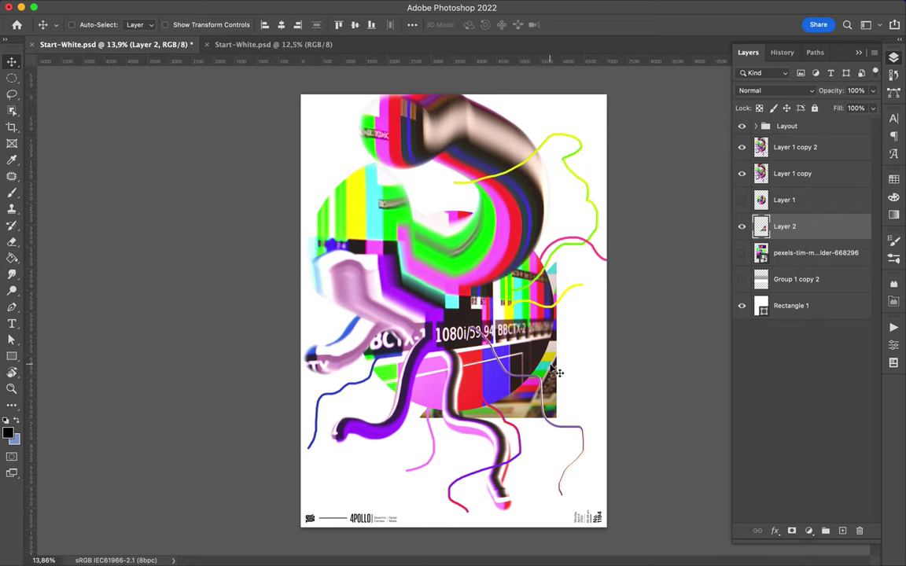
pyautogui.click(790, 250)
pyautogui.click(741, 253)
# Lasso a top-left piece of the photo onto Layer 3 and scale it to about 39%.
pyautogui.press('l')
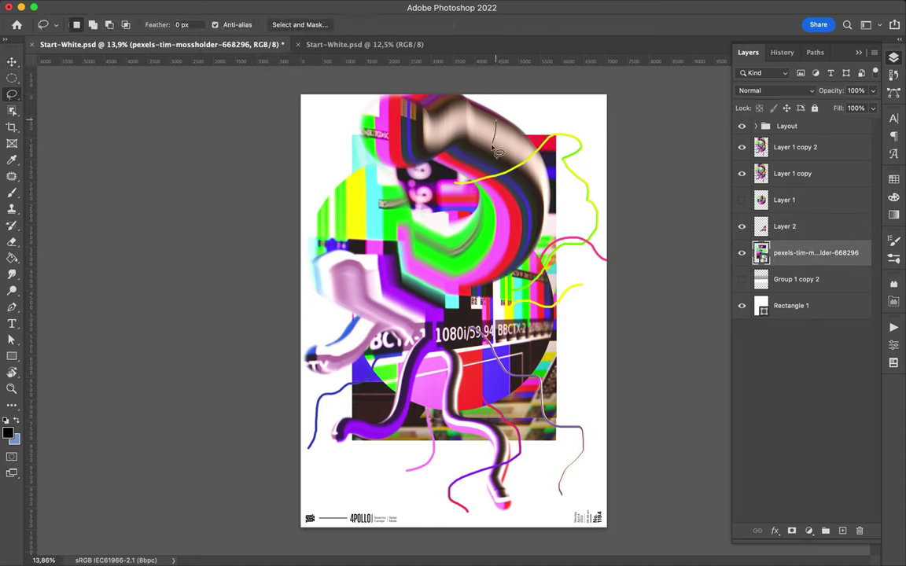
pyautogui.moveTo(504, 125); pyautogui.dragTo(497, 116)
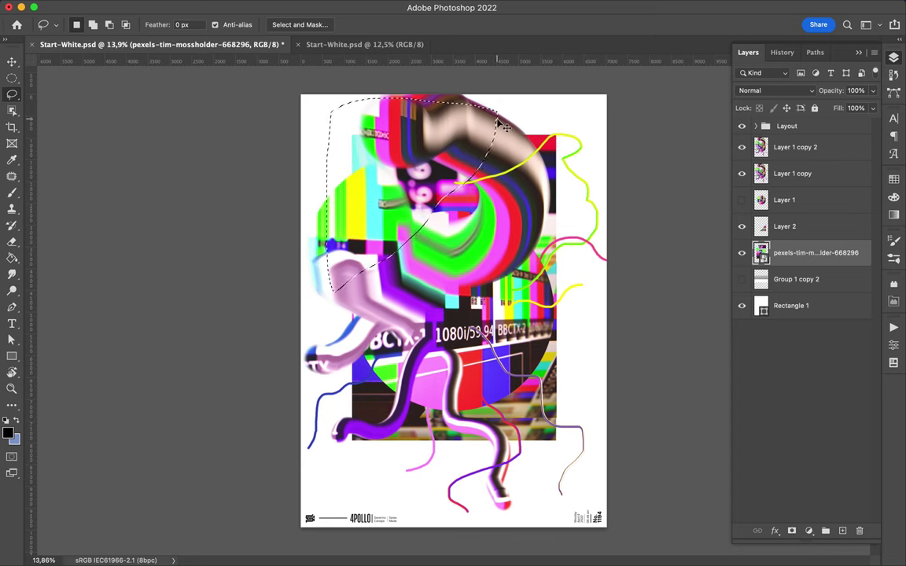
pyautogui.hotkey('ctrl', 'j')
pyautogui.moveTo(787, 253); pyautogui.dragTo(786, 138)
pyautogui.press('v')
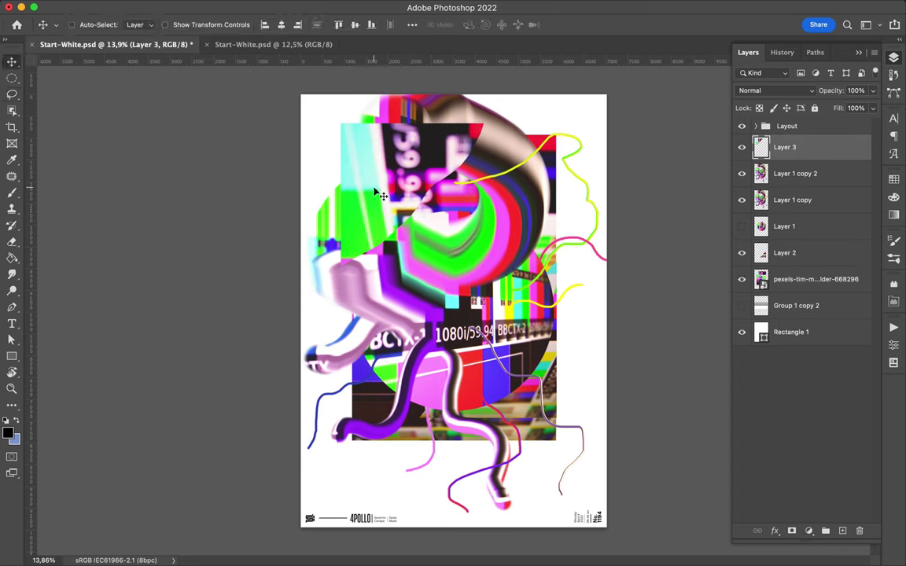
pyautogui.hotkey('ctrl', 't')
pyautogui.moveTo(483, 124)
pyautogui.mouseDown()
pyautogui.moveTo(395, 210)
pyautogui.moveTo(340, 217)
pyautogui.mouseUp()
pyautogui.press('Return')
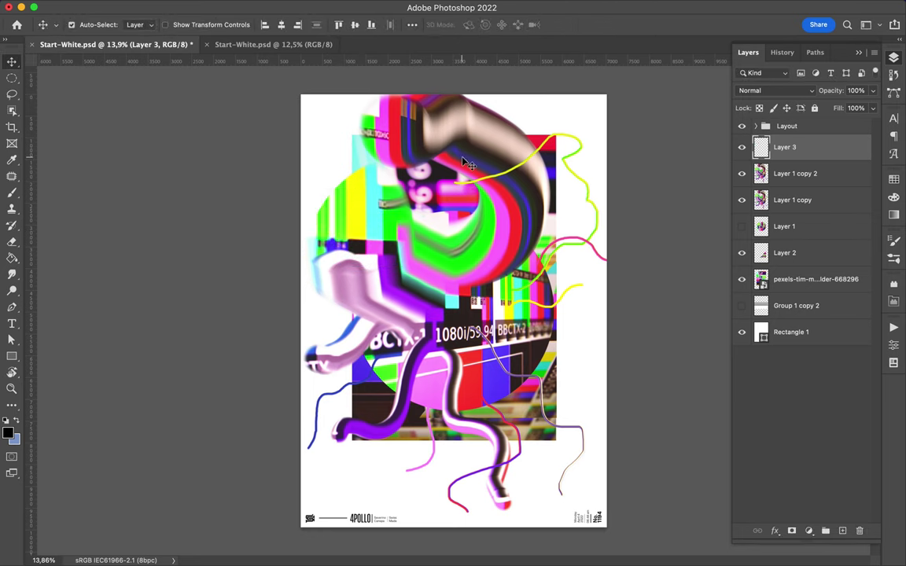
# Place Layer 3 at top left and Layer 2 at bottom right, and stack the photo just below Layer 3.
pyautogui.moveTo(416, 140)
pyautogui.mouseDown()
pyautogui.moveTo(575, 455)
pyautogui.moveTo(552, 184)
pyautogui.mouseUp()
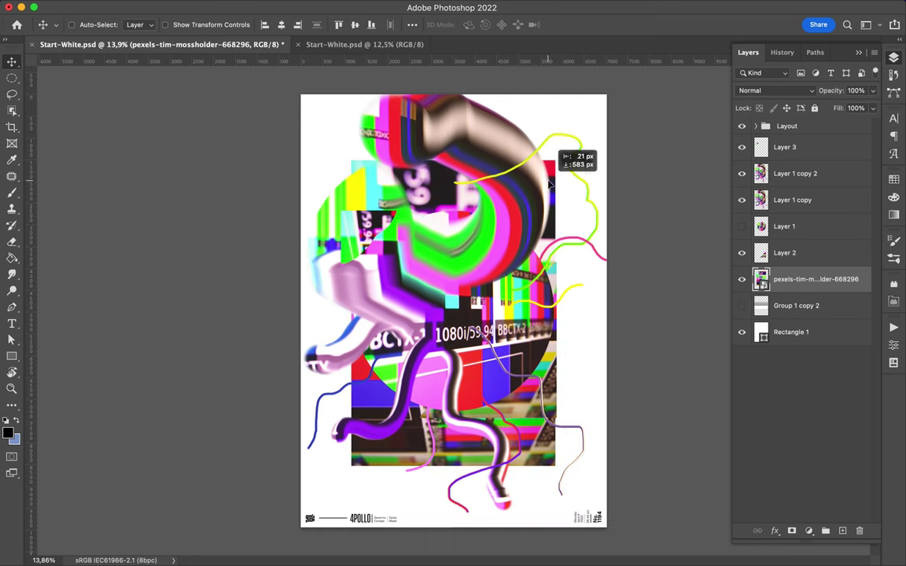
pyautogui.click(784, 147)
pyautogui.moveTo(340, 224); pyautogui.dragTo(336, 215)
pyautogui.click(784, 252)
pyautogui.moveTo(522, 391); pyautogui.dragTo(556, 533)
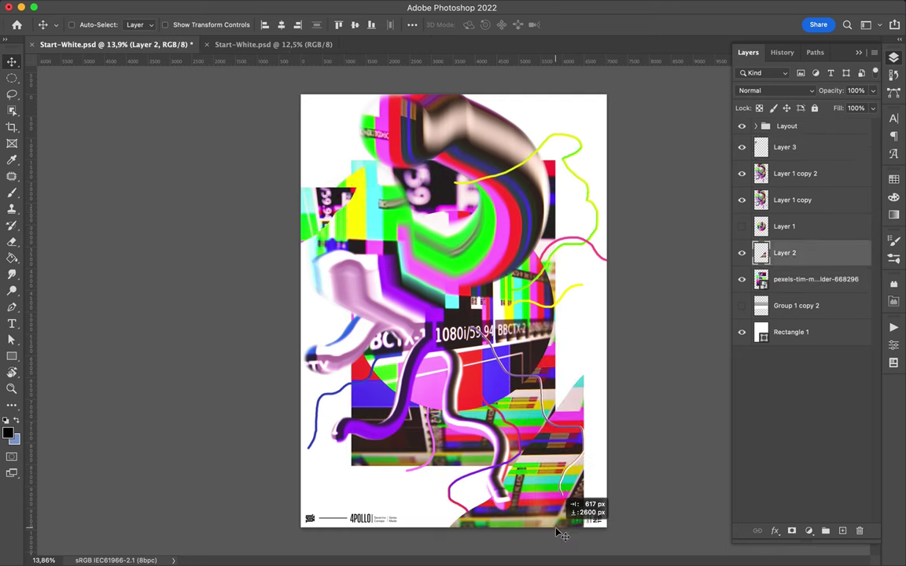
pyautogui.click(784, 279)
pyautogui.moveTo(337, 409); pyautogui.dragTo(322, 441)
pyautogui.moveTo(778, 277); pyautogui.dragTo(840, 166)
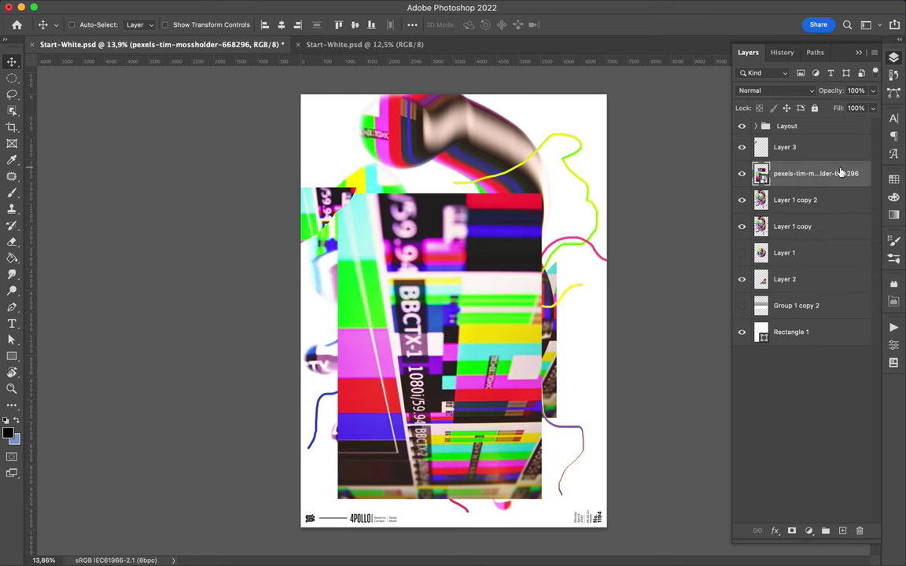
# Copy a circular selection over the photo's BBCTX area onto new Layer 4.
pyautogui.moveTo(456, 249)
pyautogui.mouseDown()
pyautogui.moveTo(700, 446)
pyautogui.moveTo(445, 215)
pyautogui.mouseUp()
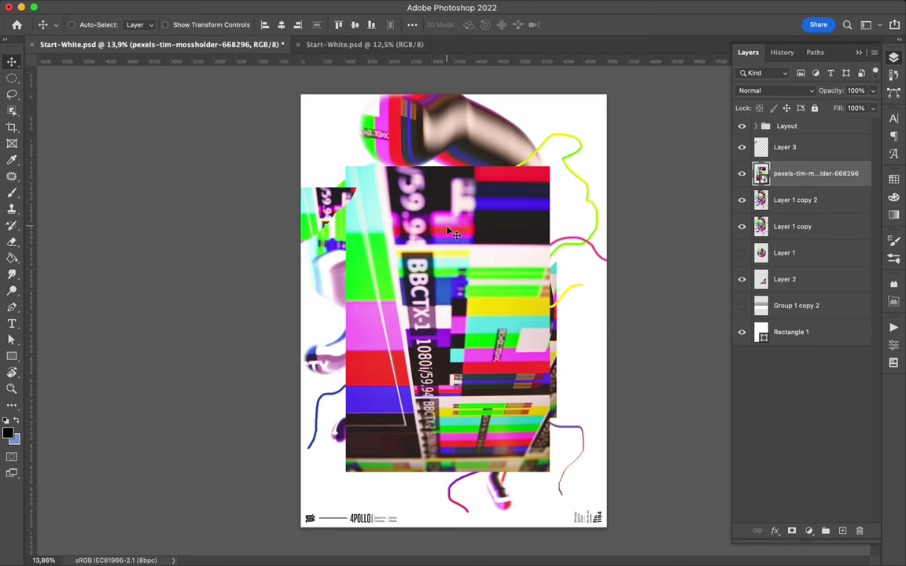
pyautogui.press('m')
pyautogui.moveTo(409, 257); pyautogui.dragTo(470, 380)
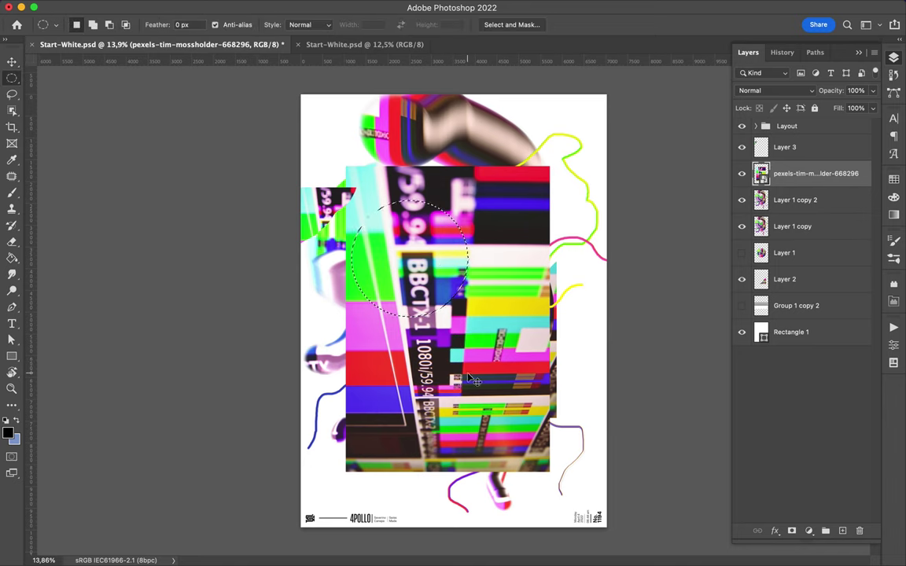
pyautogui.press('super+j')
pyautogui.press('v')
# Apply a Pinch distortion to Layer 4 and try the Ripple filter.
pyautogui.click(292, 7)
pyautogui.moveTo(300, 192)
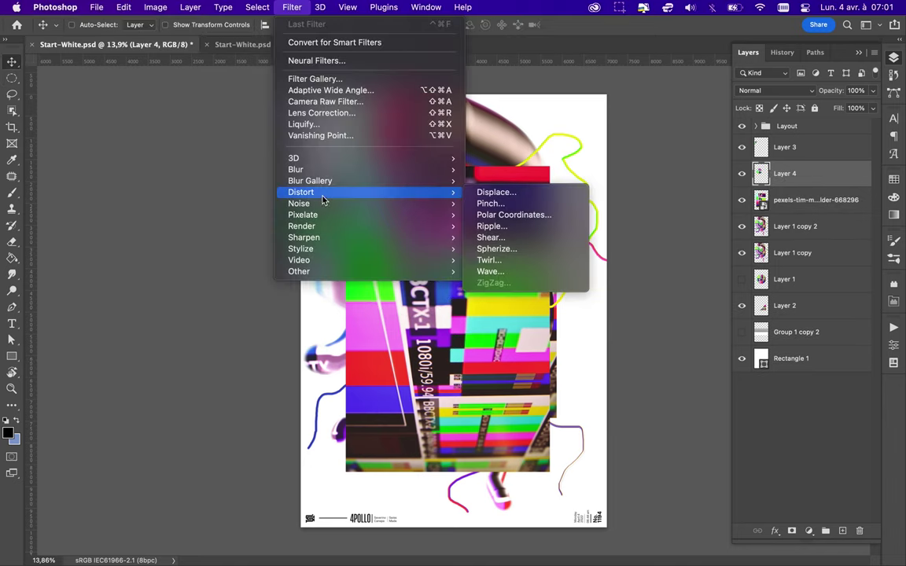
pyautogui.click(489, 203)
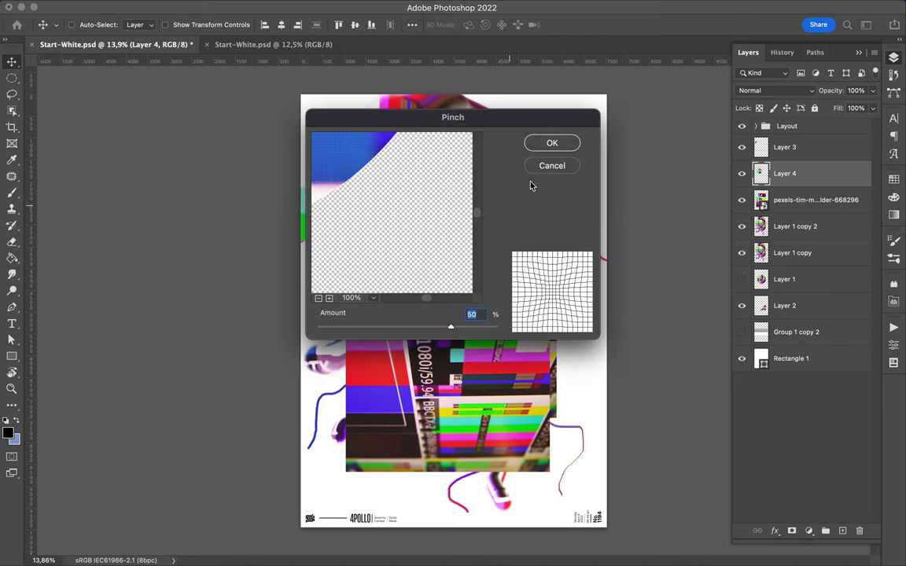
pyautogui.press('Return')
pyautogui.click(291, 7)
pyautogui.click(496, 224)
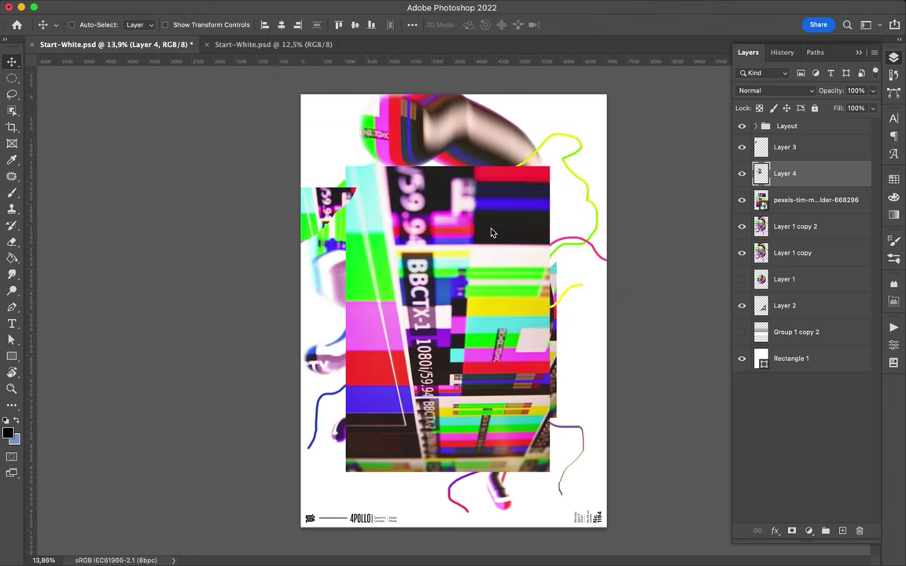
pyautogui.click(541, 157)
pyautogui.click(292, 8)
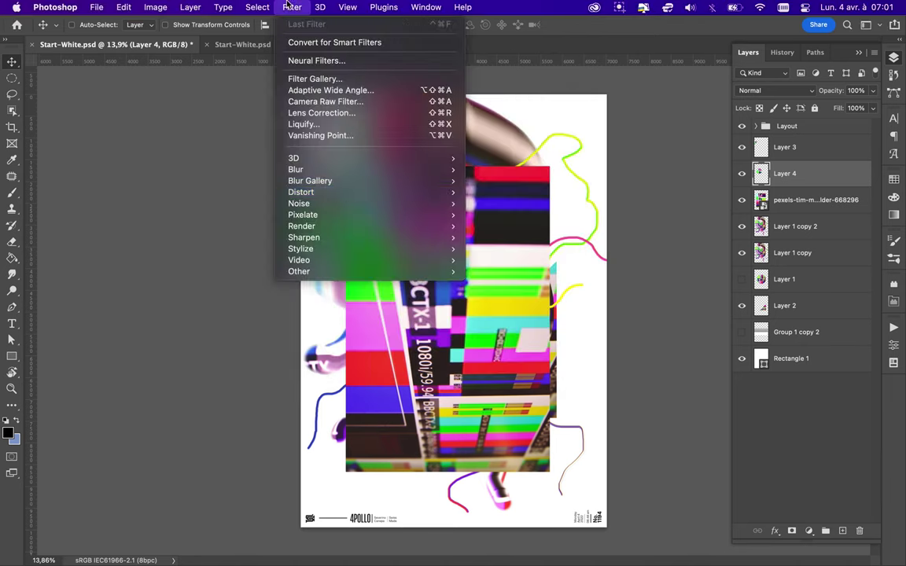
pyautogui.click(534, 226)
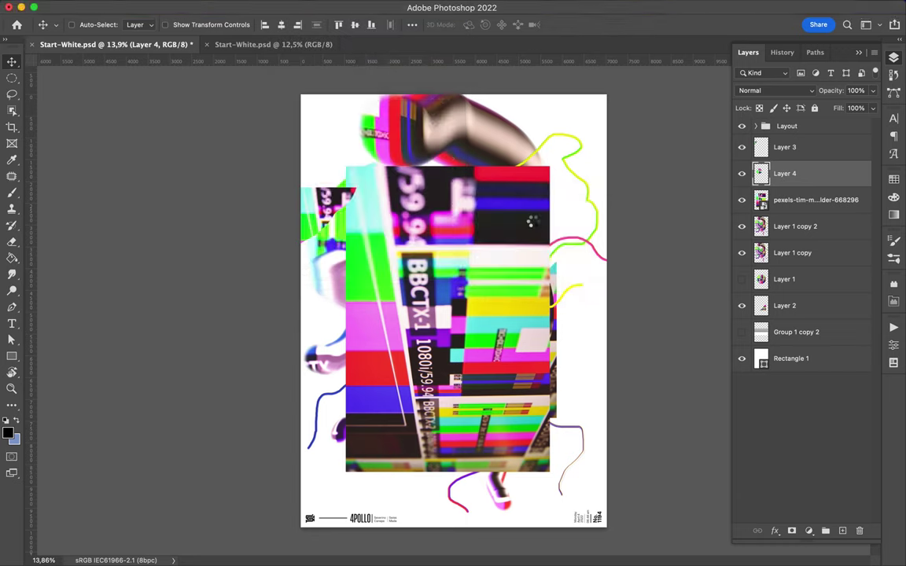
# Skew Layer 4 with the Shear filter using a bent curve.
pyautogui.click(541, 158)
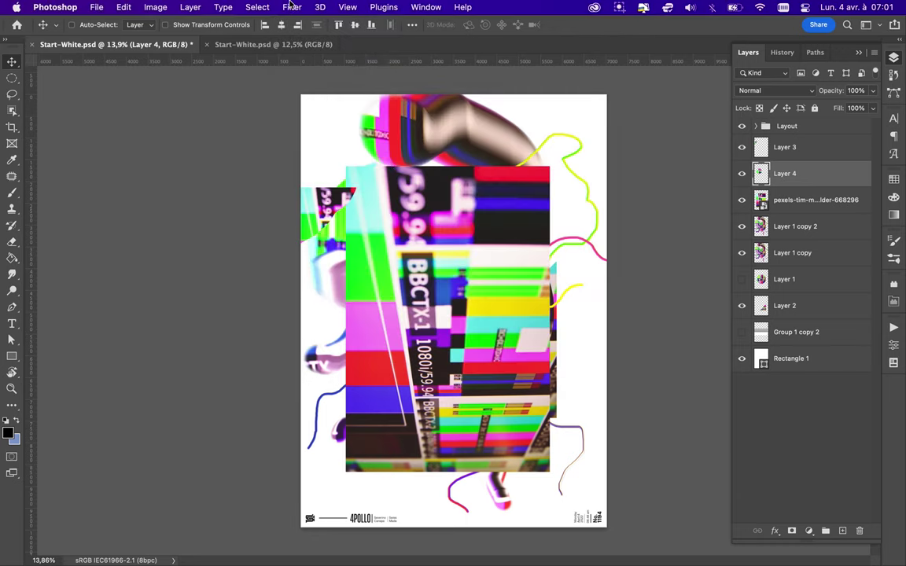
pyautogui.click(292, 7)
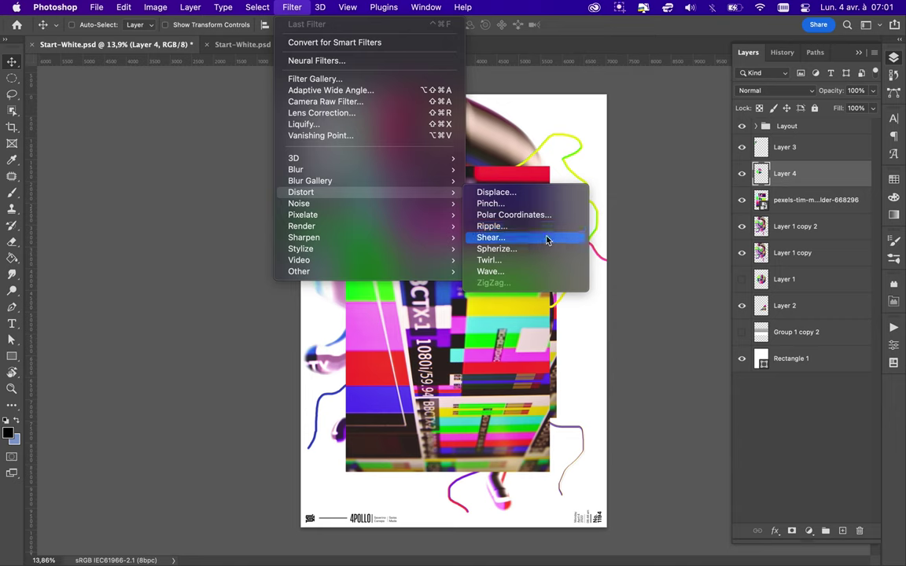
pyautogui.click(491, 236)
pyautogui.moveTo(398, 162); pyautogui.dragTo(421, 222)
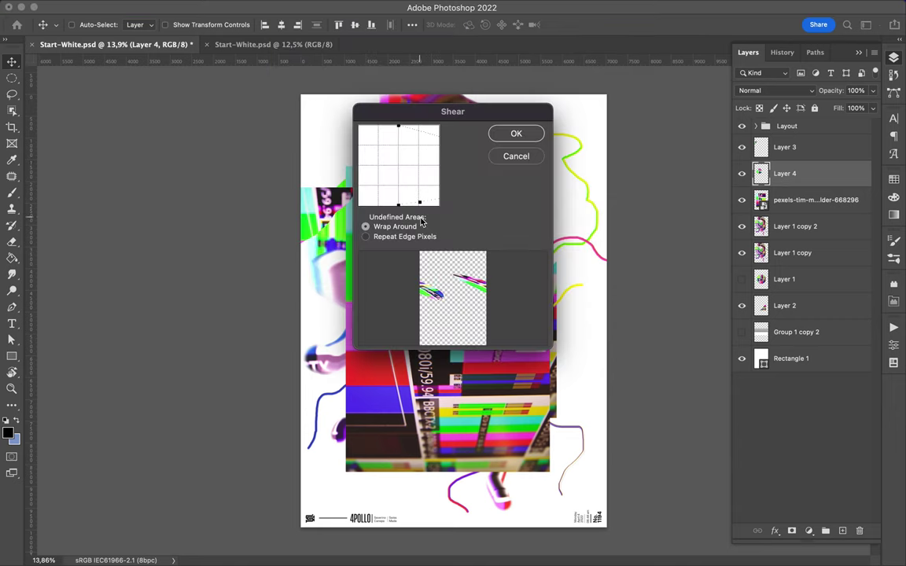
pyautogui.click(516, 134)
# Preview Twirl without applying, then apply NTSC Colors and shift Layer 4 about 560 px diagonally.
pyautogui.click(292, 7)
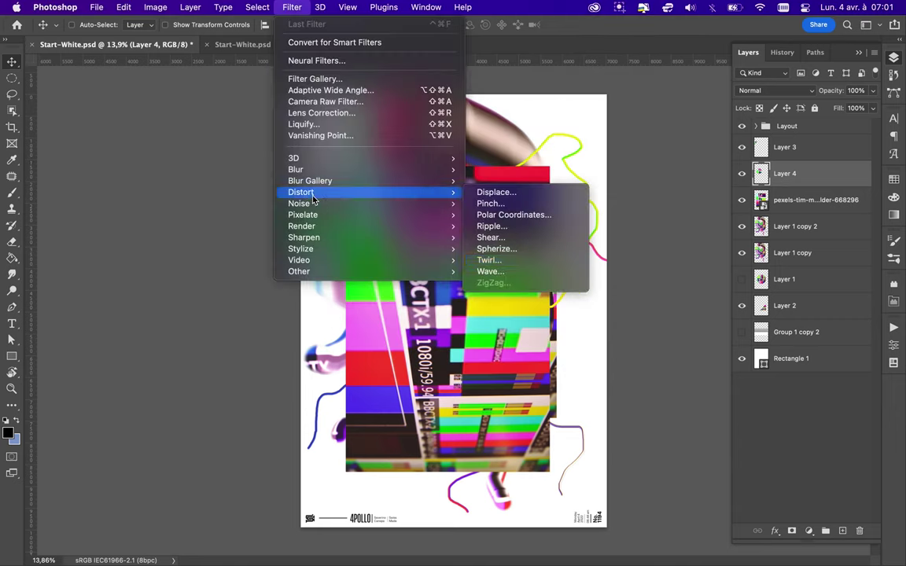
pyautogui.click(550, 261)
pyautogui.click(553, 168)
pyautogui.click(240, 7)
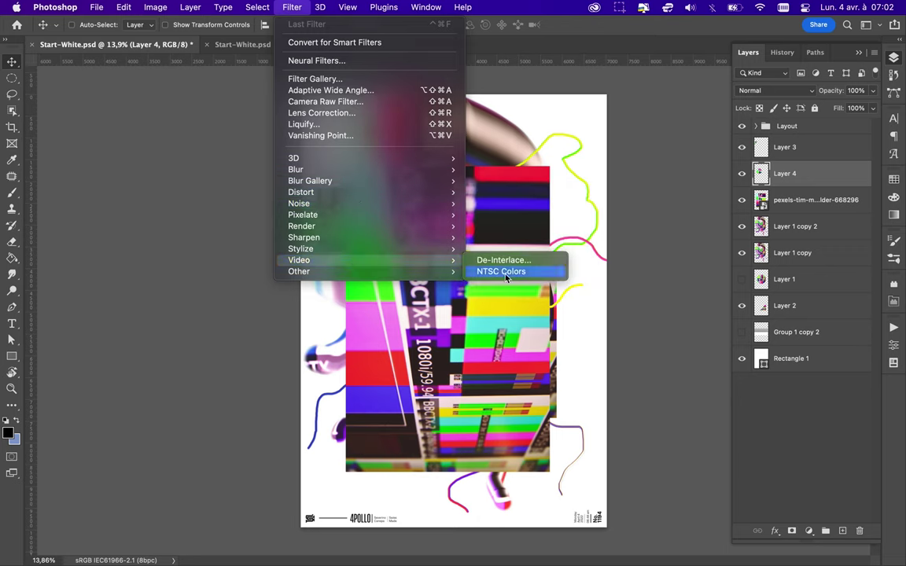
pyautogui.click(506, 275)
pyautogui.moveTo(506, 280); pyautogui.dragTo(443, 292)
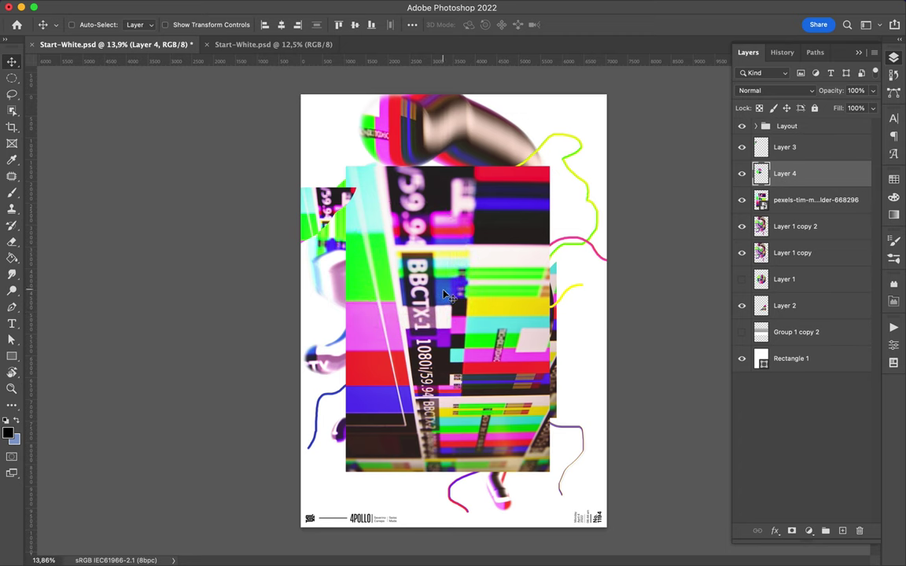
# Fill Layer 4 with a trial Fibers render, then undo it.
pyautogui.click(291, 8)
pyautogui.moveTo(302, 227)
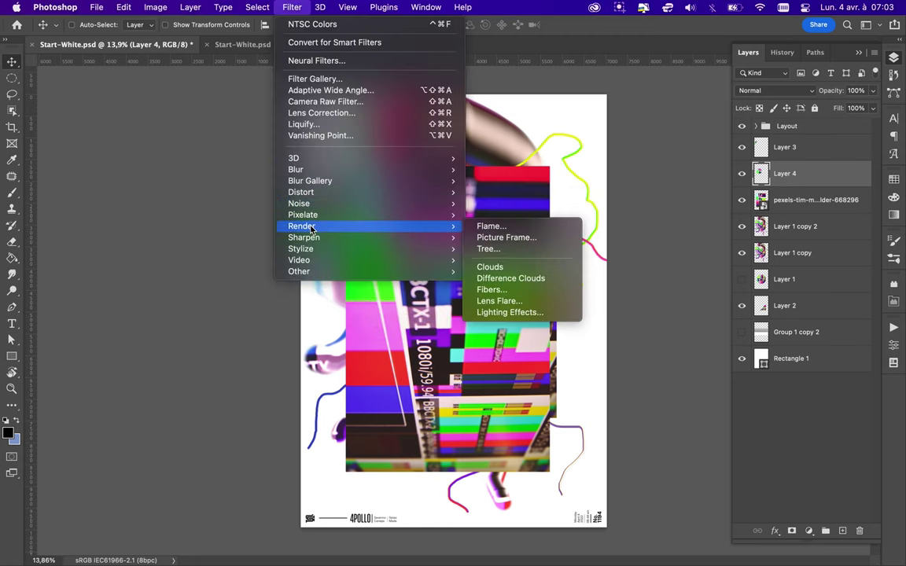
pyautogui.click(489, 290)
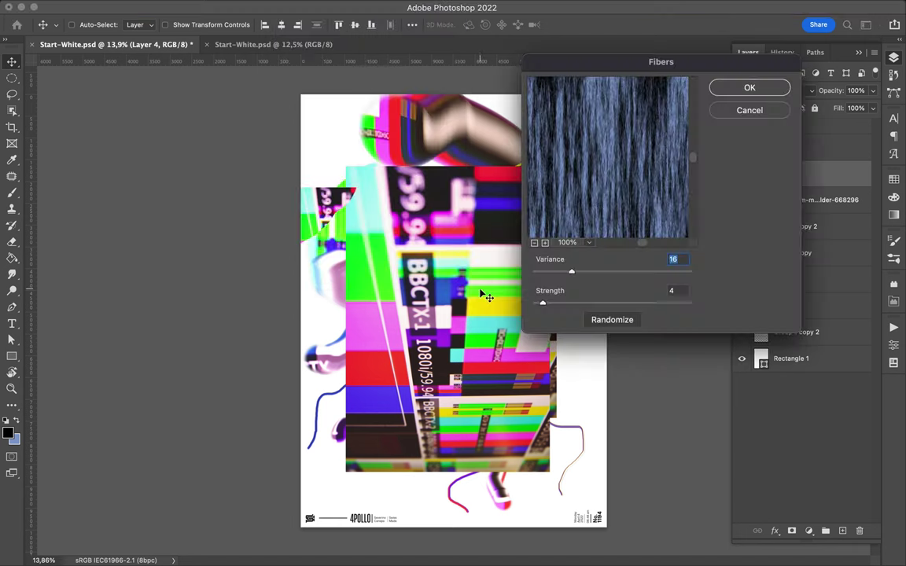
pyautogui.moveTo(638, 275)
pyautogui.mouseDown()
pyautogui.moveTo(561, 271)
pyautogui.moveTo(644, 303)
pyautogui.mouseUp()
pyautogui.click(750, 88)
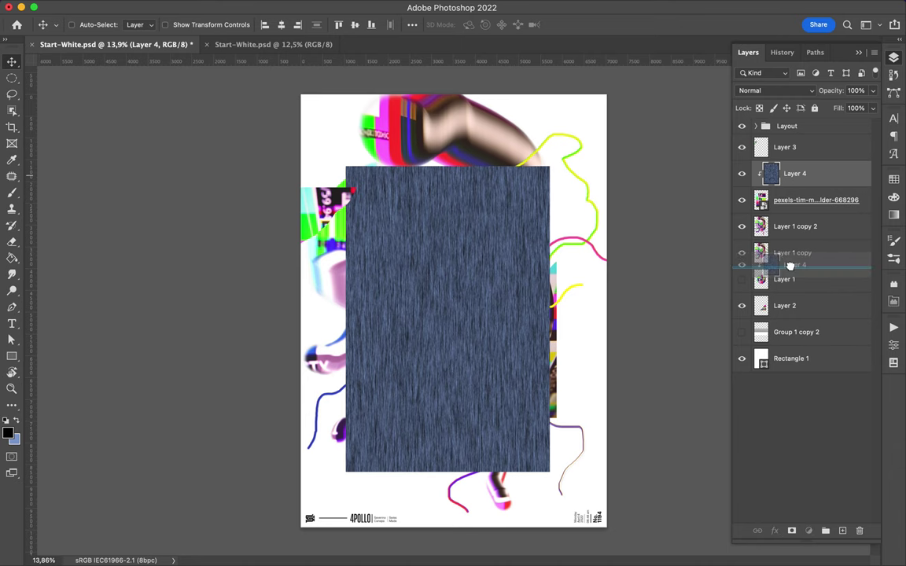
pyautogui.hotkey('ctrl', 'z')
# Apply the Facet pixelate filter to Layer 4 and move the circle down and right.
pyautogui.click(292, 7)
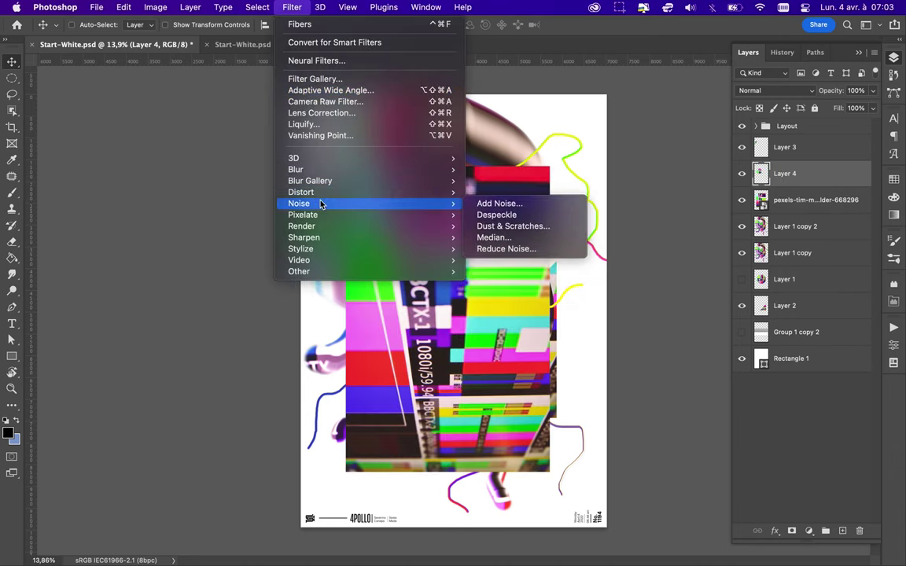
pyautogui.moveTo(303, 214)
pyautogui.click(519, 238)
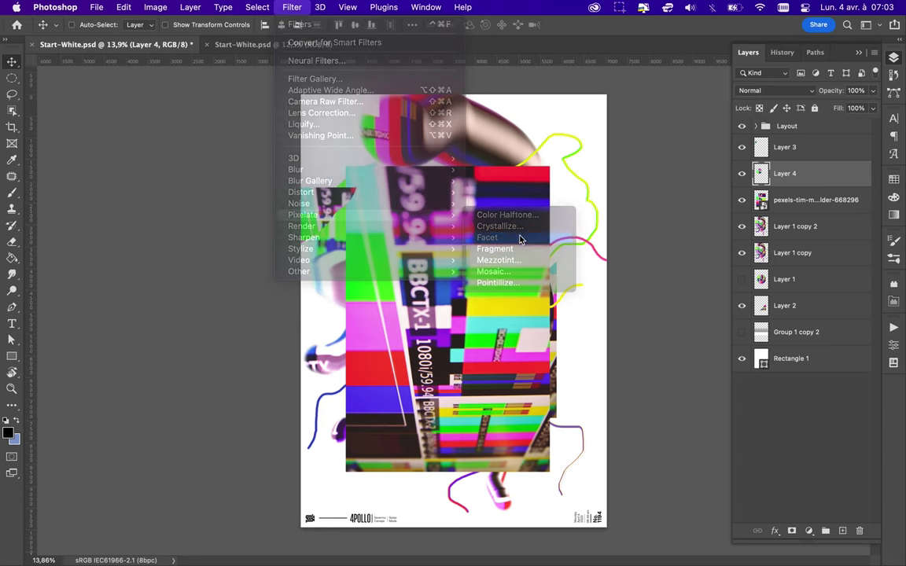
pyautogui.scroll(2, 435, 147)
pyautogui.scroll(3, 435, 147)
pyautogui.scroll(3, 435, 147)
pyautogui.scroll(2, 435, 147)
pyautogui.moveTo(435, 148); pyautogui.dragTo(313, 255)
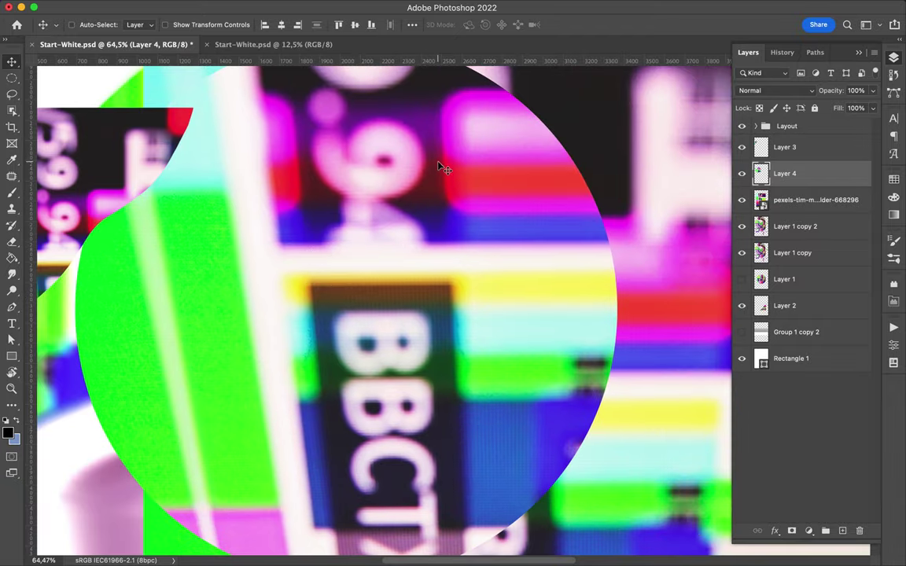
pyautogui.moveTo(440, 168); pyautogui.dragTo(464, 240)
# Preview the Mezzotint dot, line and stroke types, then apply Medium Strokes.
pyautogui.click(258, 7)
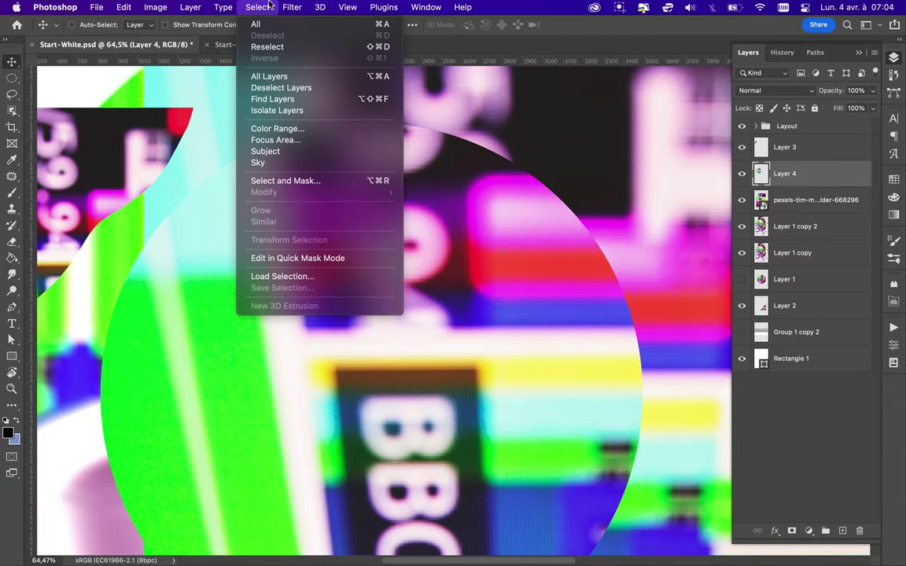
pyautogui.moveTo(303, 215)
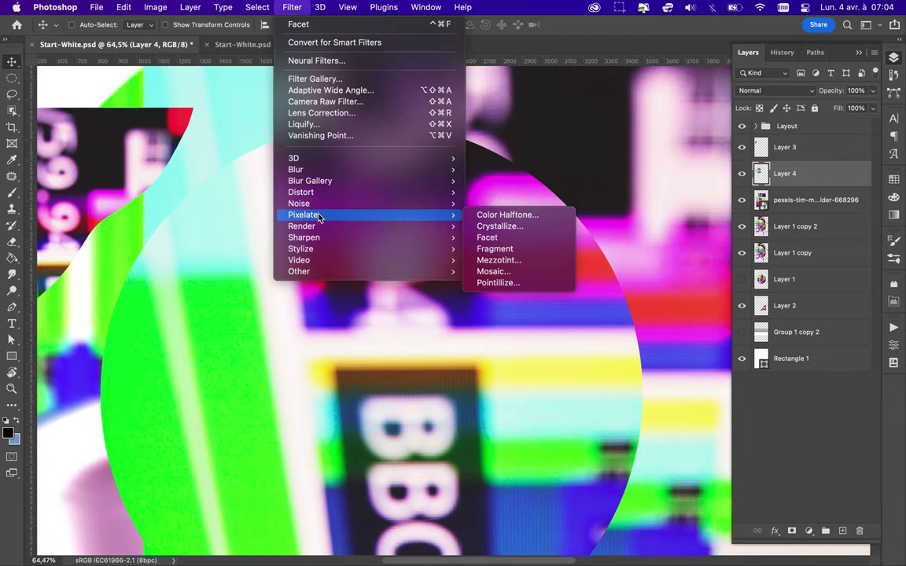
pyautogui.click(515, 260)
pyautogui.click(407, 321)
pyautogui.click(407, 333)
pyautogui.click(411, 325)
pyautogui.click(414, 332)
pyautogui.click(416, 326)
pyautogui.click(419, 332)
pyautogui.click(421, 331)
pyautogui.click(429, 338)
pyautogui.click(431, 320)
pyautogui.click(431, 340)
pyautogui.click(432, 326)
pyautogui.click(434, 333)
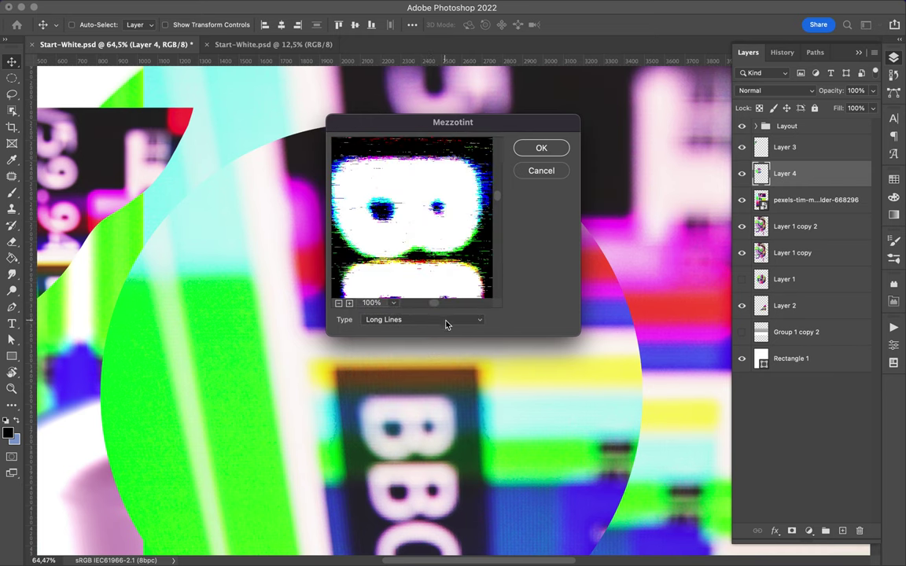
pyautogui.click(446, 324)
pyautogui.click(448, 339)
pyautogui.click(456, 321)
pyautogui.click(461, 331)
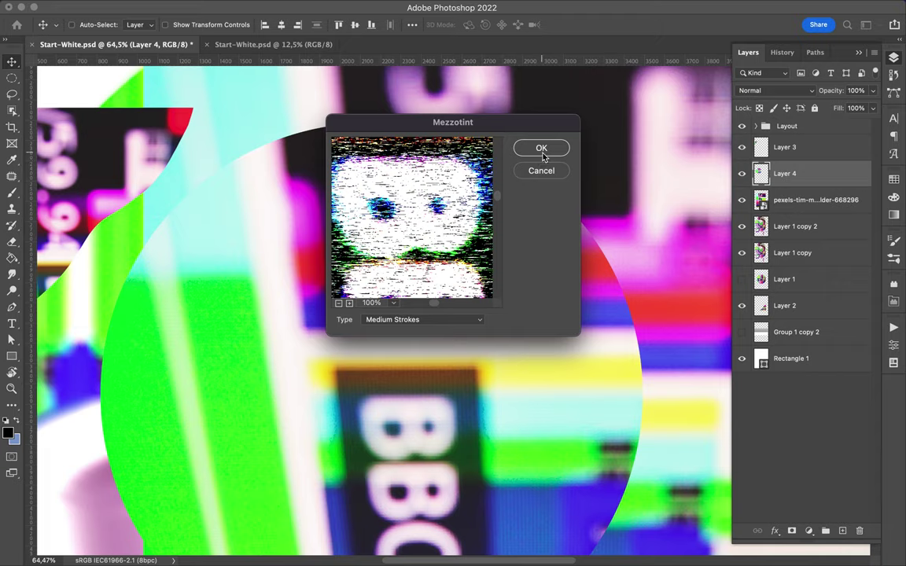
pyautogui.click(542, 149)
pyautogui.scroll(-3, 545, 151)
pyautogui.scroll(-3, 503, 331)
pyautogui.scroll(-3, 535, 354)
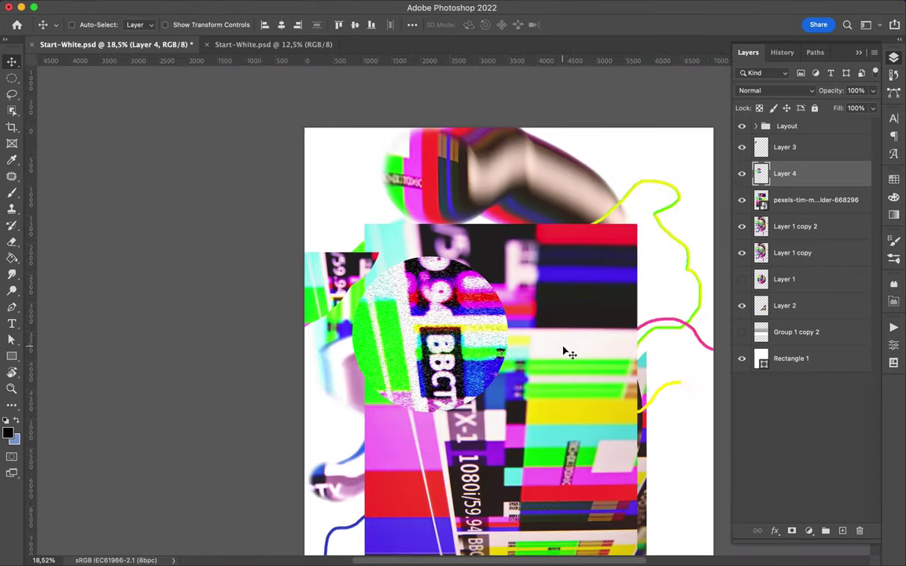
# Move the pexels layer below Layer 2, trying Hard Light blending before reverting to Normal.
pyautogui.moveTo(810, 199); pyautogui.dragTo(787, 319)
pyautogui.moveTo(504, 328)
pyautogui.mouseDown()
pyautogui.moveTo(398, 268)
pyautogui.moveTo(443, 245)
pyautogui.mouseUp()
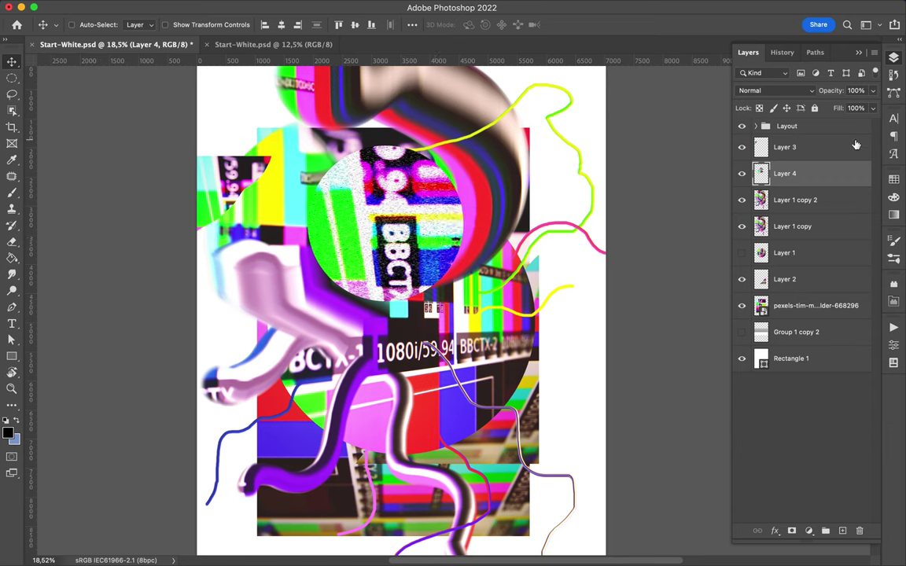
pyautogui.click(775, 91)
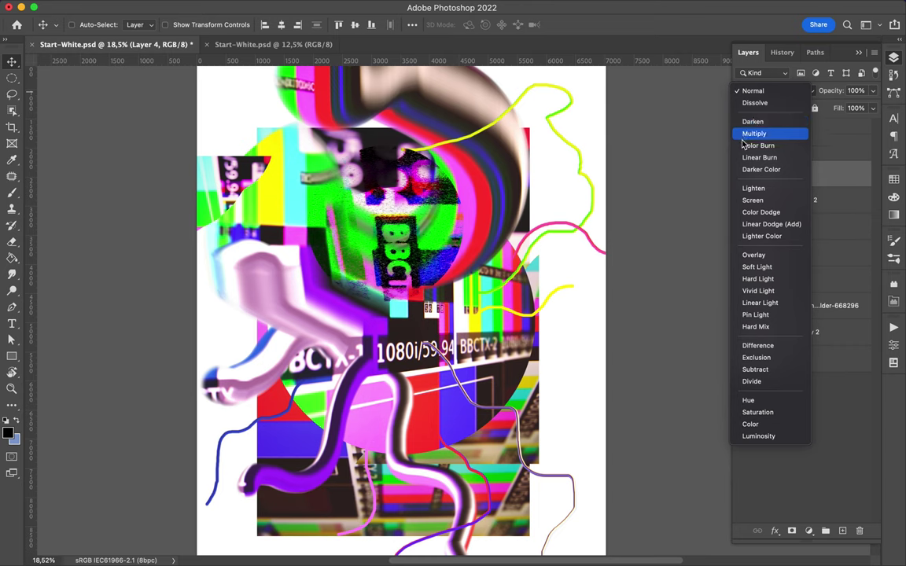
pyautogui.click(759, 280)
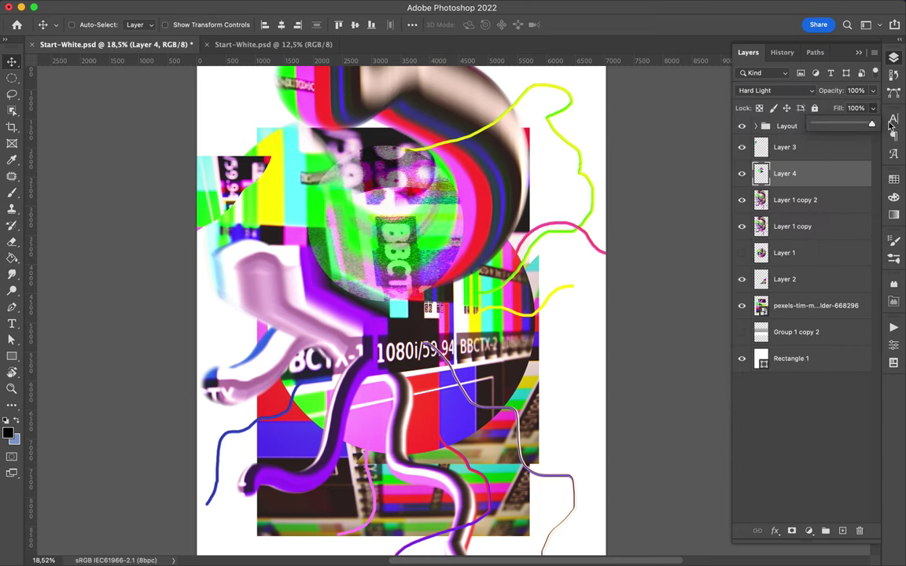
pyautogui.click(775, 91)
pyautogui.click(772, 13)
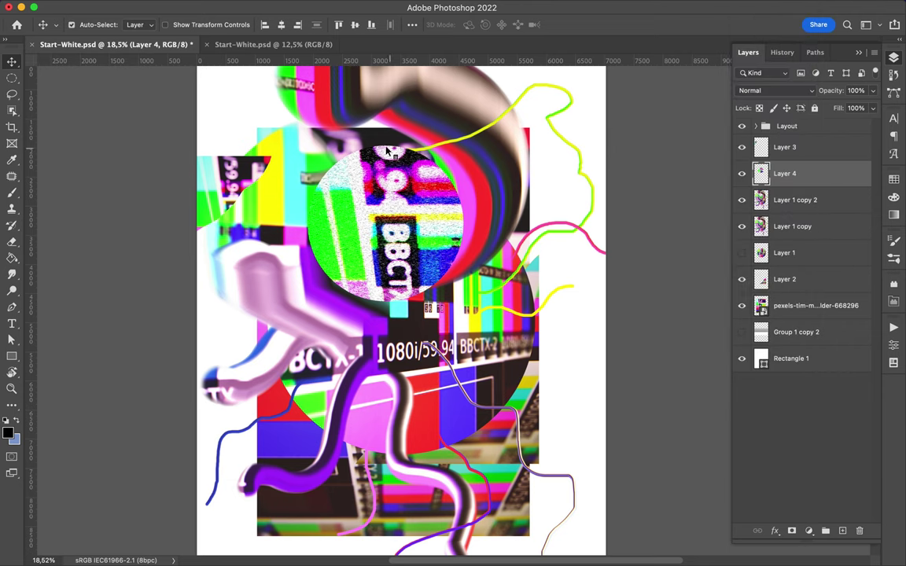
# Shift the pexels image right and down, and scale the grainy circle to about 60%.
pyautogui.moveTo(363, 143); pyautogui.dragTo(643, 263)
pyautogui.keyDown('ctrl'); pyautogui.click(385, 224); pyautogui.keyUp('ctrl')
pyautogui.hotkey('ctrl', 't')
pyautogui.moveTo(462, 302); pyautogui.dragTo(425, 252)
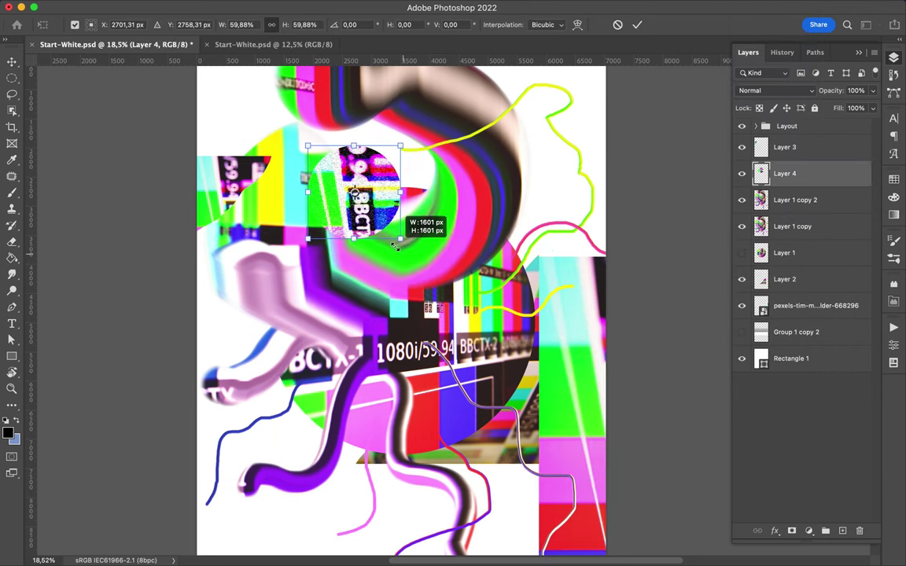
pyautogui.press('Return')
pyautogui.moveTo(375, 188); pyautogui.dragTo(401, 230)
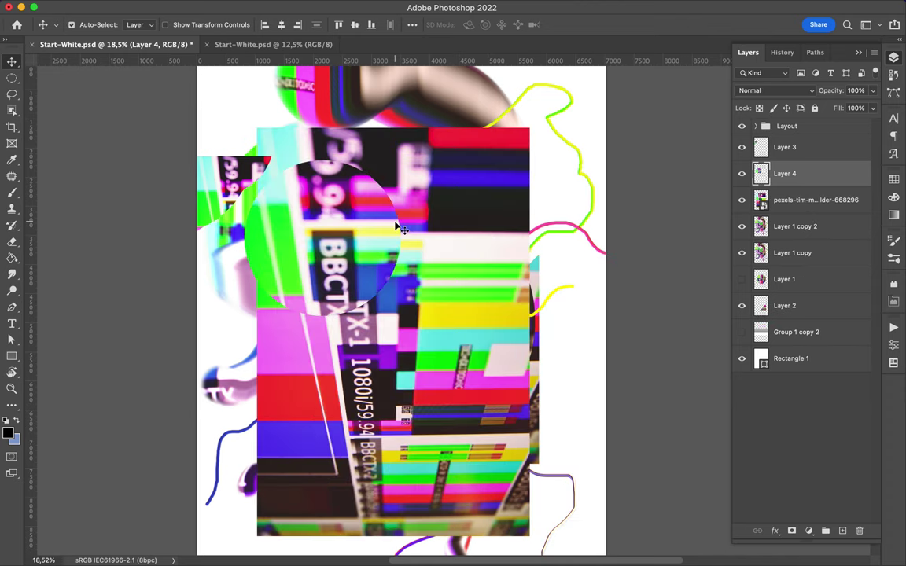
# Shrink the grainy circle further and settle the pexels TV image at the lower right.
pyautogui.moveTo(456, 198); pyautogui.dragTo(622, 335)
pyautogui.click(322, 236)
pyautogui.hotkey('ctrl', 't')
pyautogui.moveTo(244, 313)
pyautogui.mouseDown()
pyautogui.moveTo(326, 236)
pyautogui.moveTo(375, 250)
pyautogui.mouseUp()
pyautogui.press('Return')
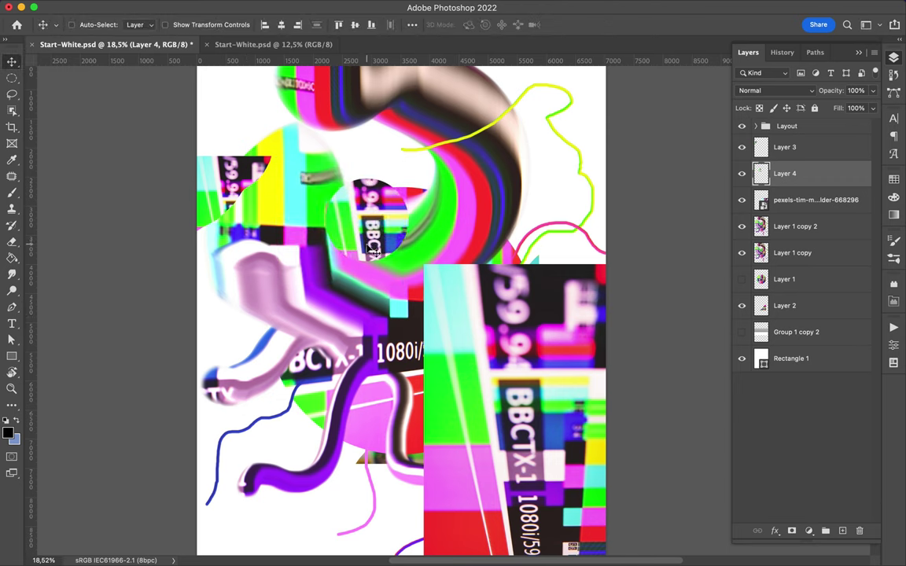
pyautogui.moveTo(494, 313)
pyautogui.mouseDown()
pyautogui.moveTo(525, 393)
pyautogui.moveTo(437, 349)
pyautogui.mouseUp()
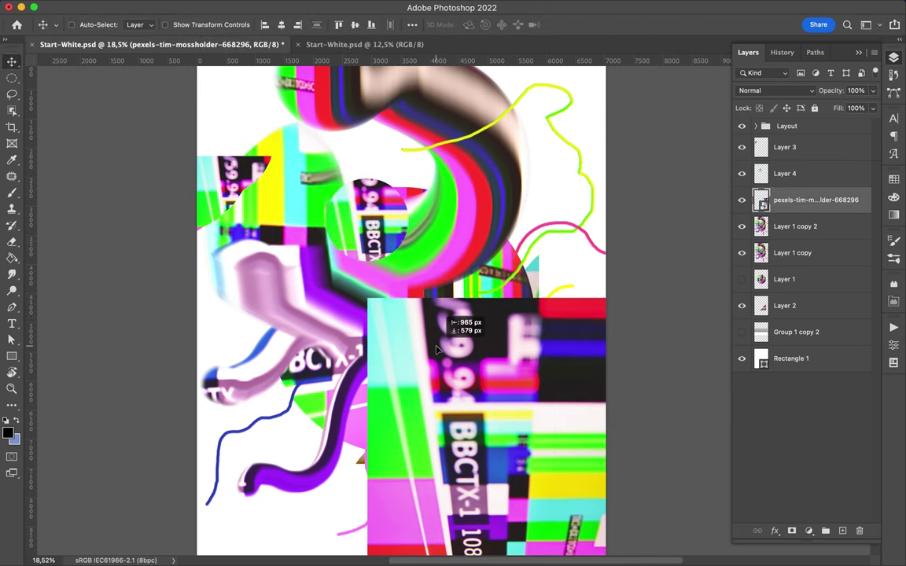
# Lasso a cone from the TV photo onto Layer 5, hide the photo, and place the cone lower right.
pyautogui.moveTo(485, 383); pyautogui.dragTo(402, 347)
pyautogui.press('l')
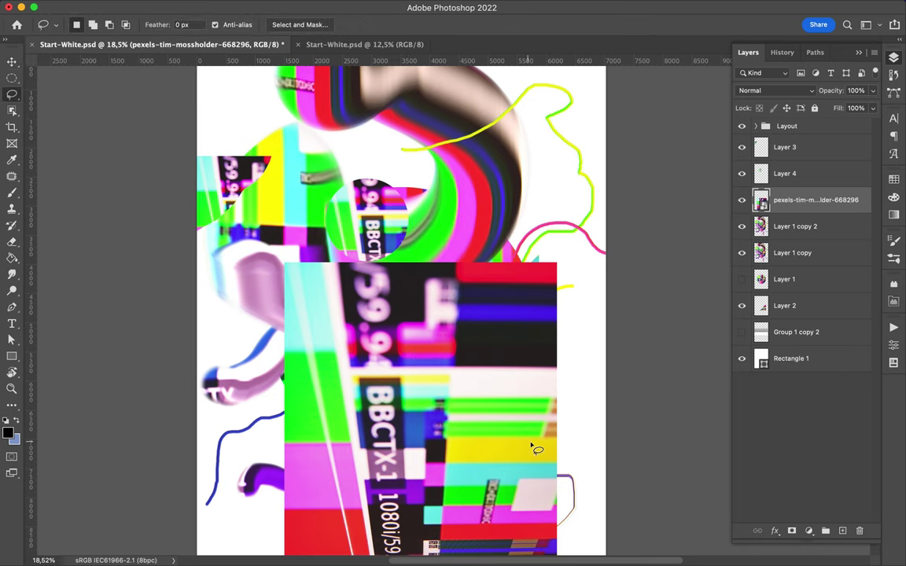
pyautogui.moveTo(492, 437); pyautogui.dragTo(488, 302)
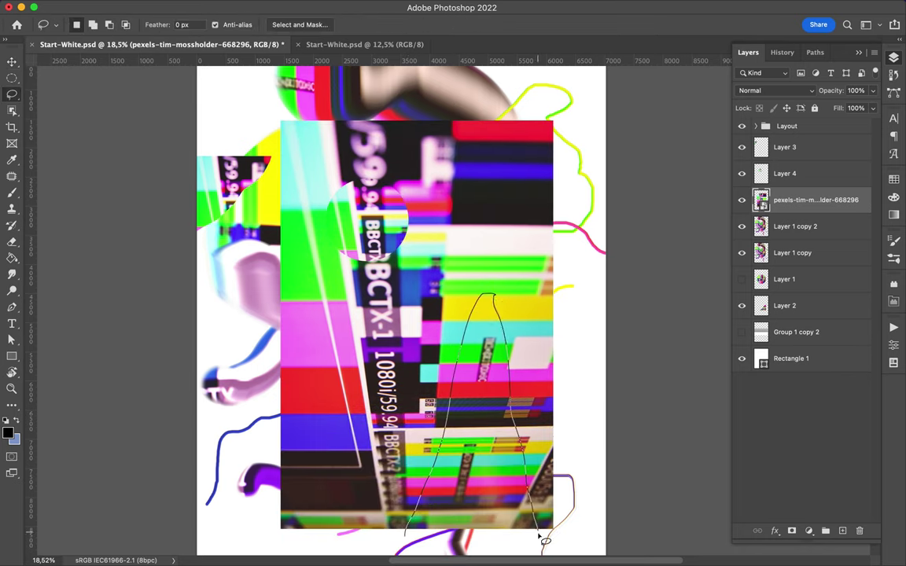
pyautogui.hotkey('ctrl', 'j')
pyautogui.press('v')
pyautogui.click(742, 227)
pyautogui.moveTo(423, 398); pyautogui.dragTo(533, 483)
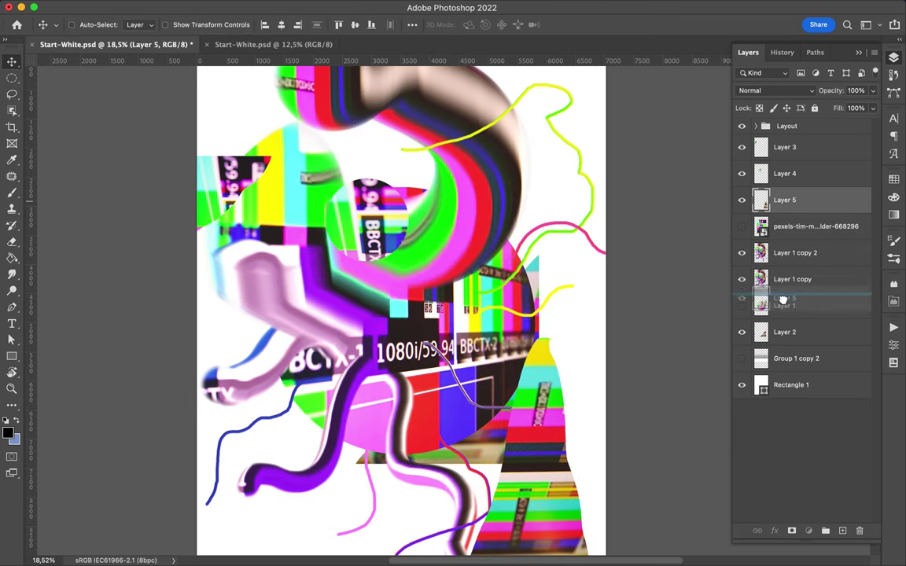
pyautogui.moveTo(769, 280); pyautogui.dragTo(807, 344)
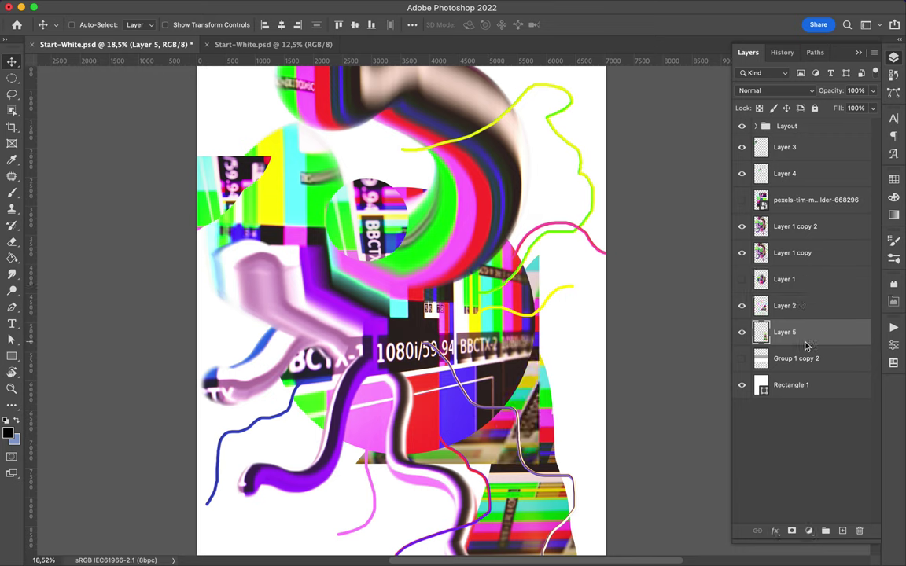
pyautogui.moveTo(549, 419); pyautogui.dragTo(551, 437)
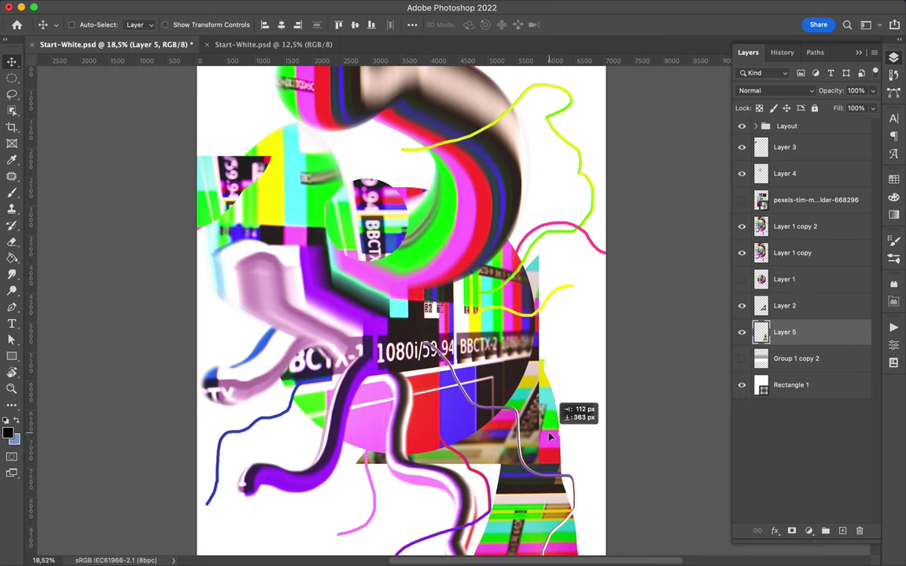
# Set Layer 5's blend mode to Subtract.
pyautogui.press('l')
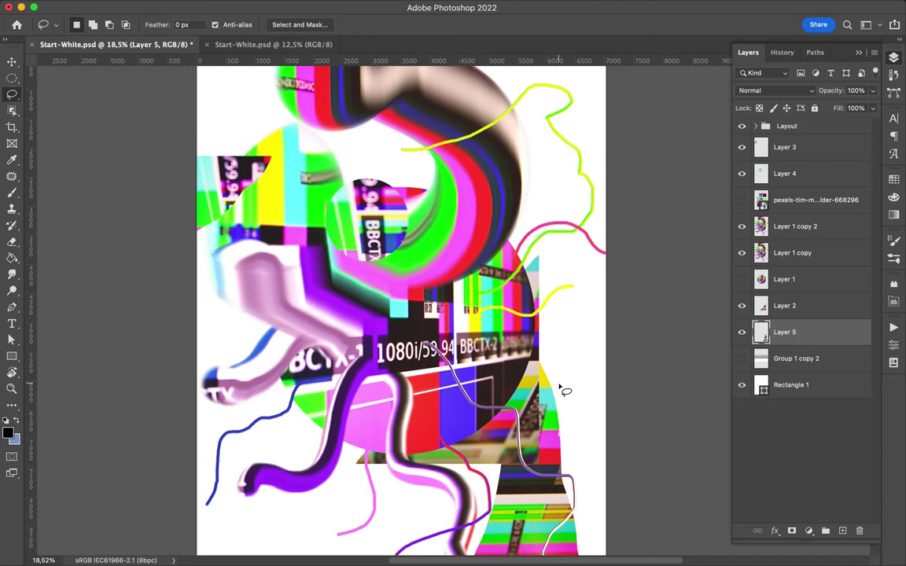
pyautogui.press('v')
pyautogui.click(807, 91)
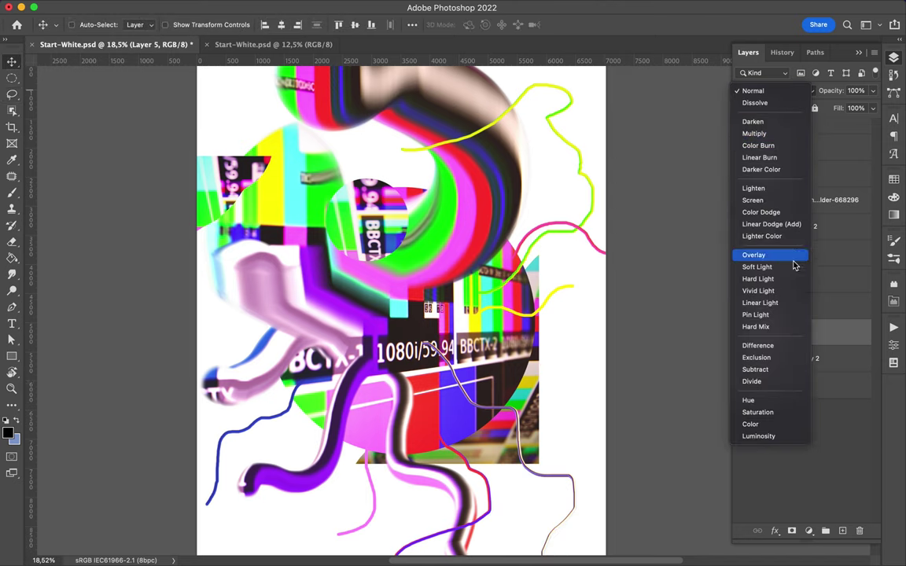
pyautogui.click(784, 369)
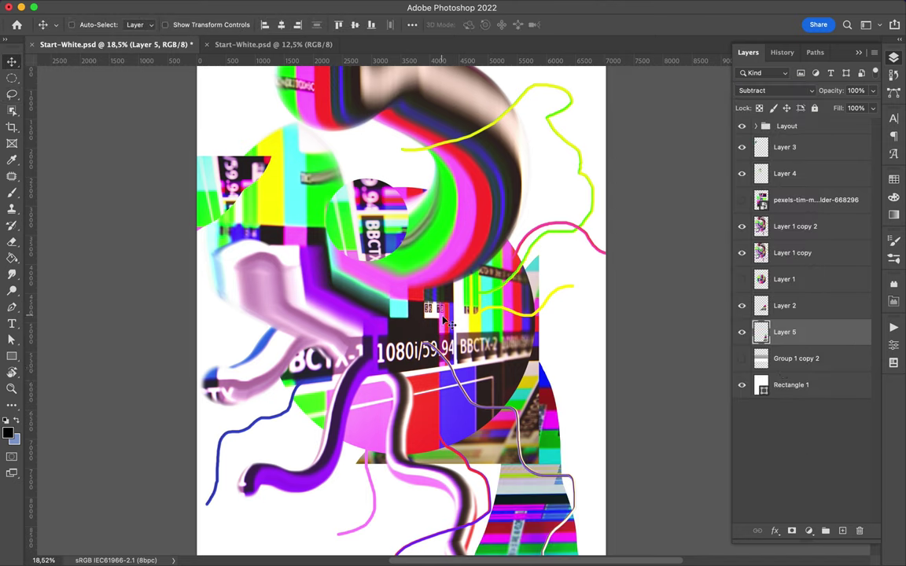
# Lasso a piece of Layer 1 copy 2 onto a new layer, shift it, then delete it.
pyautogui.keyDown('ctrl'); pyautogui.click(503, 358); pyautogui.keyUp('ctrl')
pyautogui.press('l')
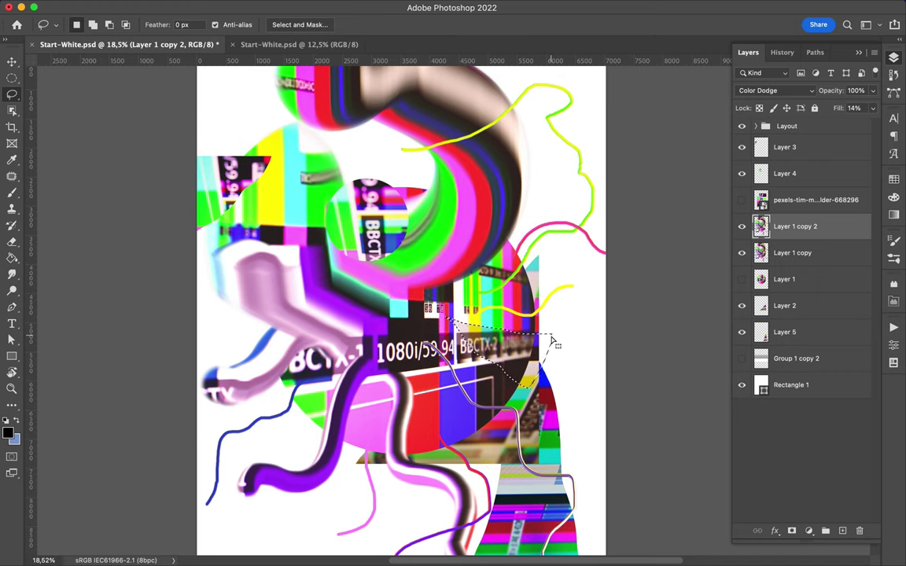
pyautogui.click(799, 255)
pyautogui.hotkey('ctrl', 'j')
pyautogui.press('v')
pyautogui.moveTo(510, 351)
pyautogui.mouseDown()
pyautogui.moveTo(577, 344)
pyautogui.moveTo(606, 391)
pyautogui.mouseUp()
pyautogui.press('BackSpace')
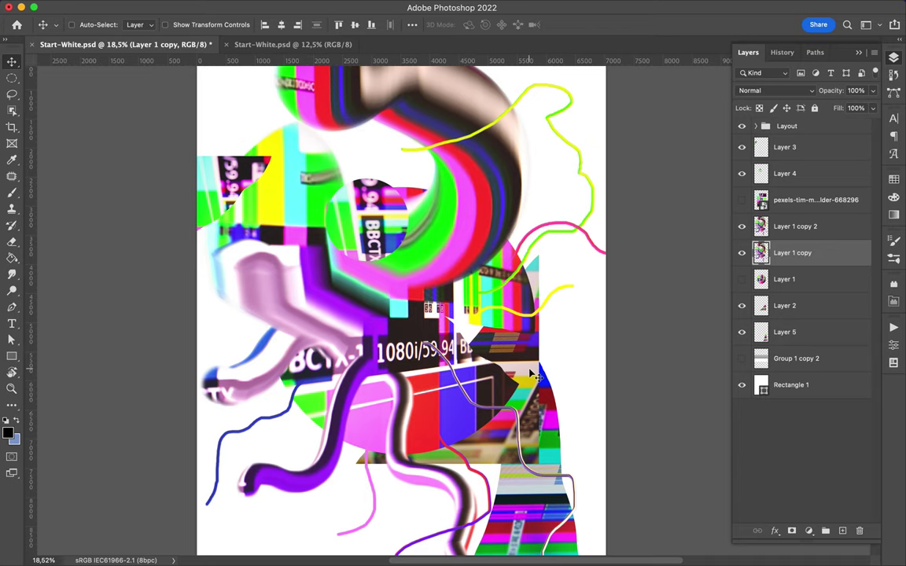
# Make the Group 1 copy 2 stripes group visible and select it.
pyautogui.scroll(-3, 536, 377)
pyautogui.click(787, 360)
pyautogui.click(742, 359)
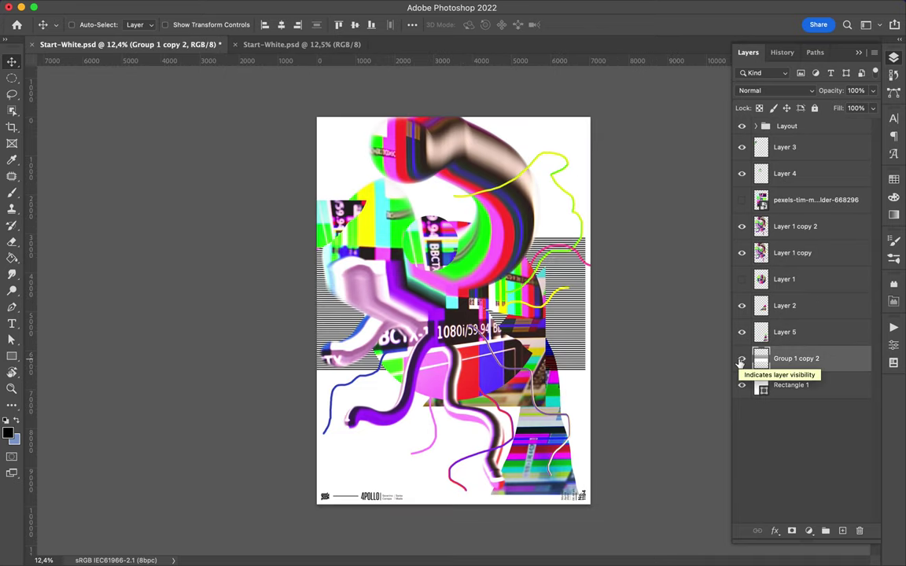
# Copy an elliptical circle of the stripes to a new layer.
pyautogui.press('m')
pyautogui.moveTo(568, 289); pyautogui.dragTo(560, 288)
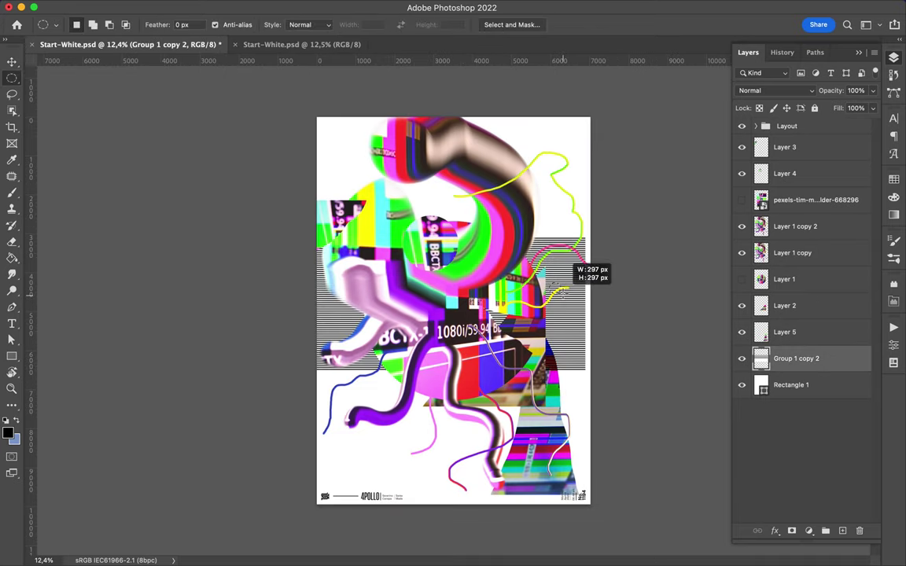
pyautogui.hotkey('ctrl', 'shift', 'alt', 'n')
pyautogui.press('v')
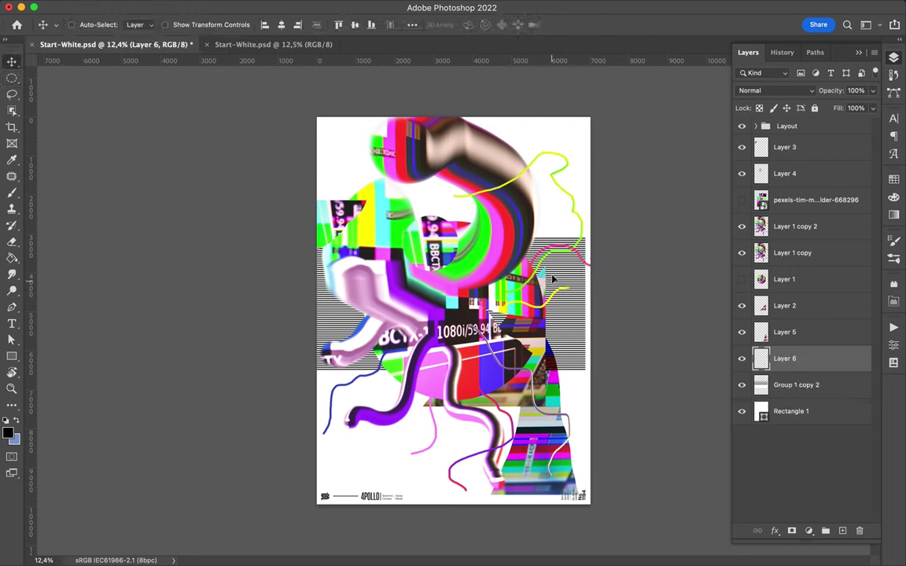
# Set up the Smudge tool with a 364 px brush.
pyautogui.press('b')
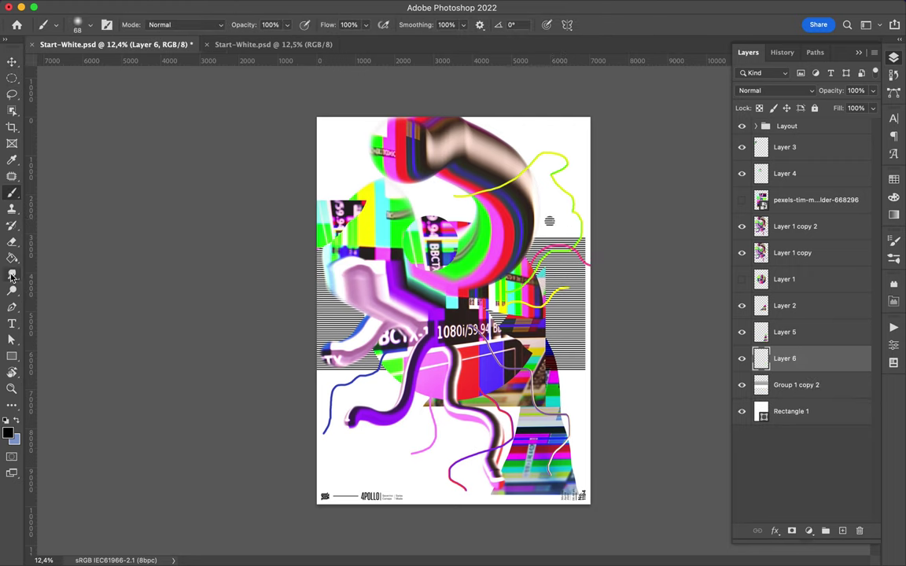
pyautogui.click(12, 275)
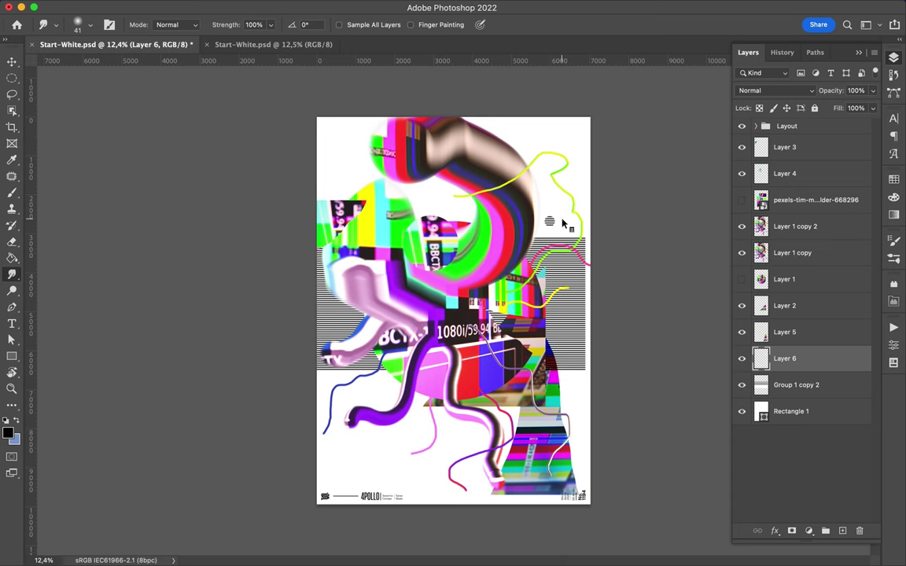
pyautogui.rightClick(509, 201)
pyautogui.moveTo(697, 218); pyautogui.dragTo(703, 217)
pyautogui.press('Return')
# Smear the striped circle into curving C-shaped grey strokes.
pyautogui.scroll(5, 511, 197)
pyautogui.moveTo(622, 197)
pyautogui.mouseDown()
pyautogui.moveTo(652, 108)
pyautogui.moveTo(567, 102)
pyautogui.moveTo(503, 122)
pyautogui.moveTo(578, 78)
pyautogui.mouseUp()
pyautogui.scroll(5, 563, 228)
pyautogui.hscroll(3, 563, 229)
pyautogui.moveTo(563, 229)
pyautogui.mouseDown()
pyautogui.moveTo(511, 156)
pyautogui.moveTo(546, 154)
pyautogui.mouseUp()
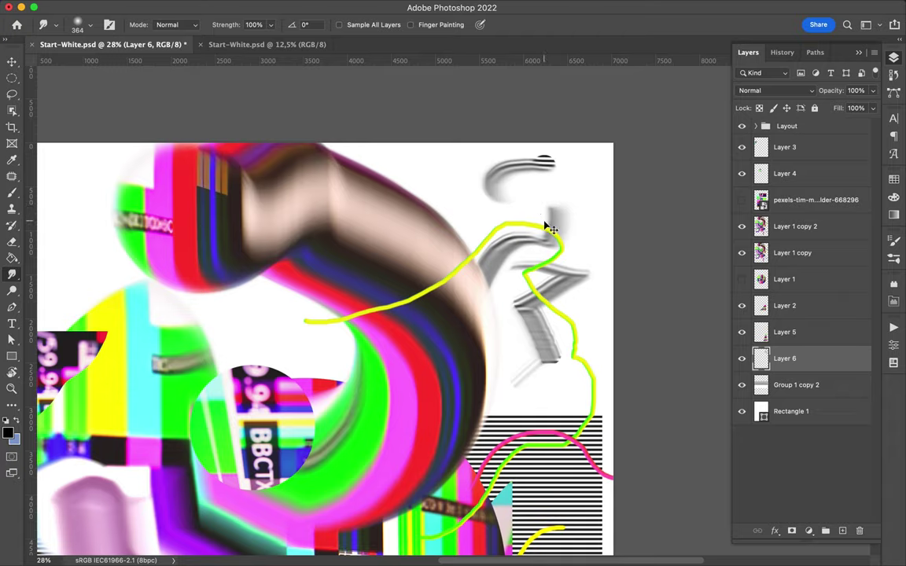
# Move Layer 6 above the pexels layer and shift the grey strokes onto the left artwork.
pyautogui.press('v')
pyautogui.scroll(-2, 546, 269)
pyautogui.scroll(-1, 550, 265)
pyautogui.moveTo(550, 265); pyautogui.dragTo(322, 326)
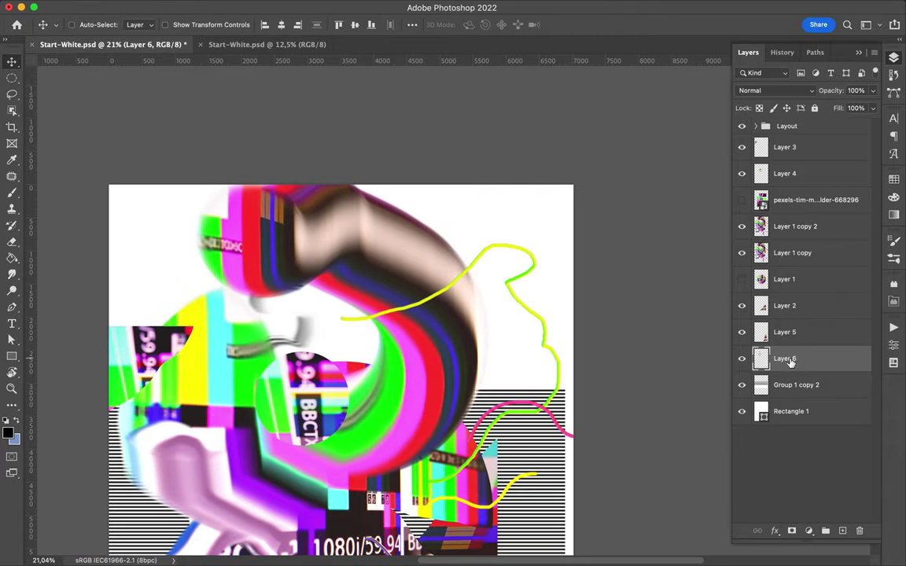
pyautogui.moveTo(790, 361); pyautogui.dragTo(789, 199)
pyautogui.moveTo(299, 334)
pyautogui.mouseDown()
pyautogui.moveTo(215, 354)
pyautogui.moveTo(206, 432)
pyautogui.mouseUp()
pyautogui.scroll(-5, 265, 427)
# On Layer 1 copy, smudge the pink shape rightward and the yellow paint into a streak.
pyautogui.keyDown('ctrl'); pyautogui.click(442, 202); pyautogui.keyUp('ctrl')
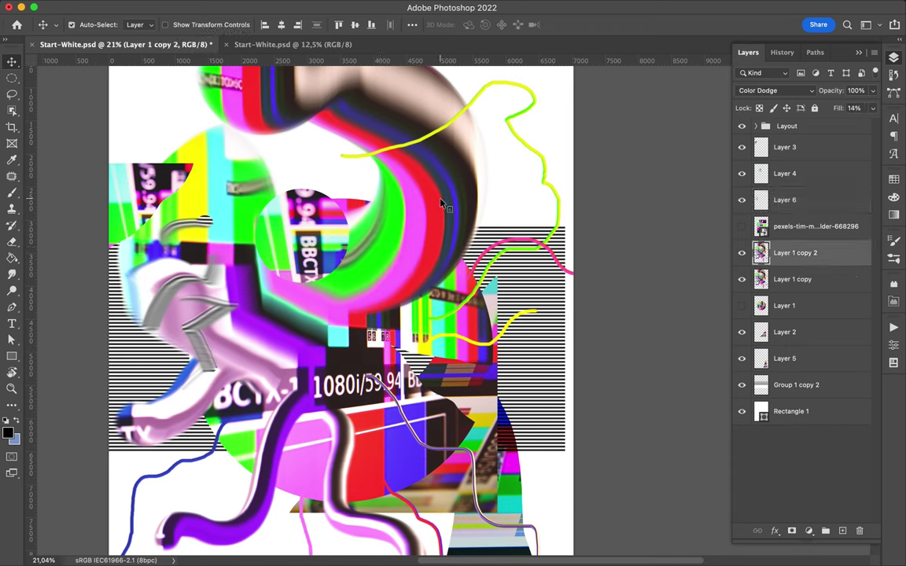
pyautogui.click(12, 274)
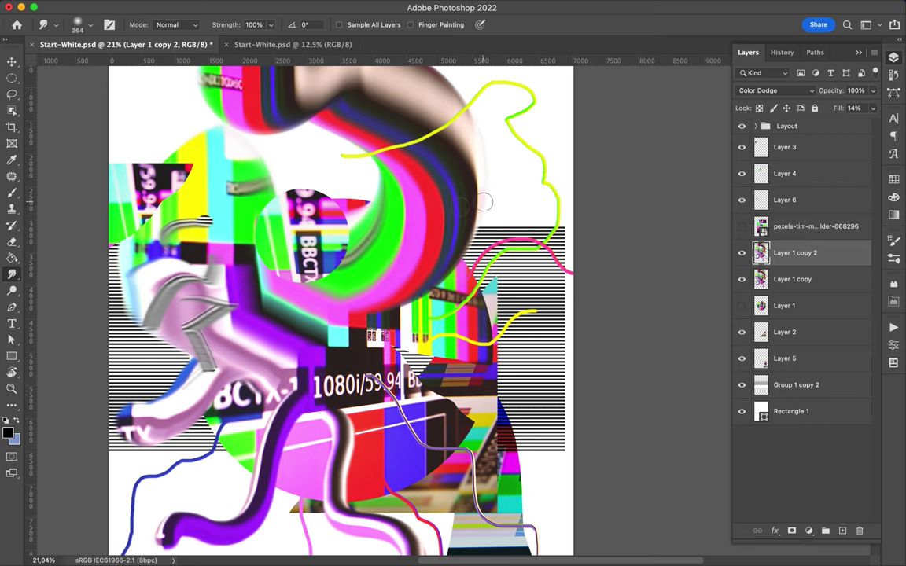
pyautogui.click(838, 279)
pyautogui.moveTo(418, 197); pyautogui.dragTo(510, 170)
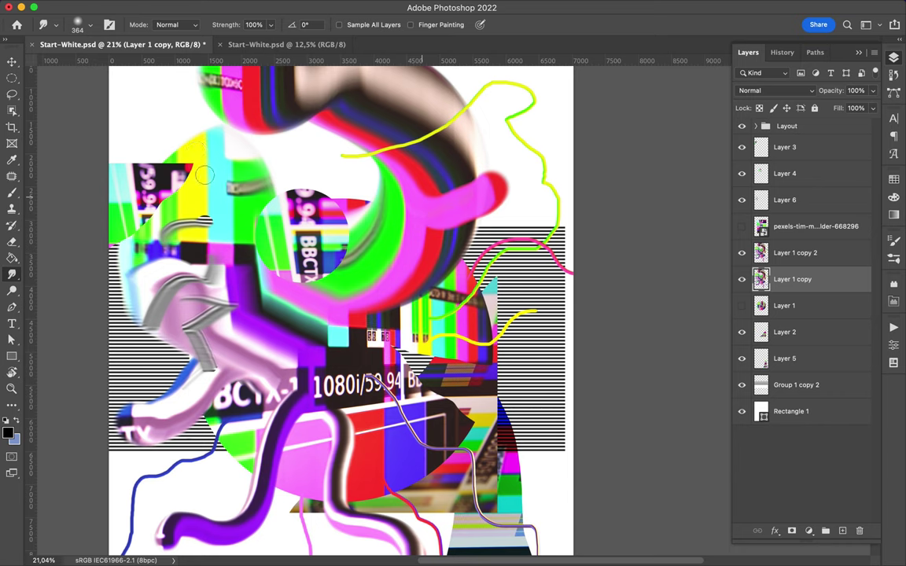
pyautogui.moveTo(223, 180); pyautogui.dragTo(292, 171)
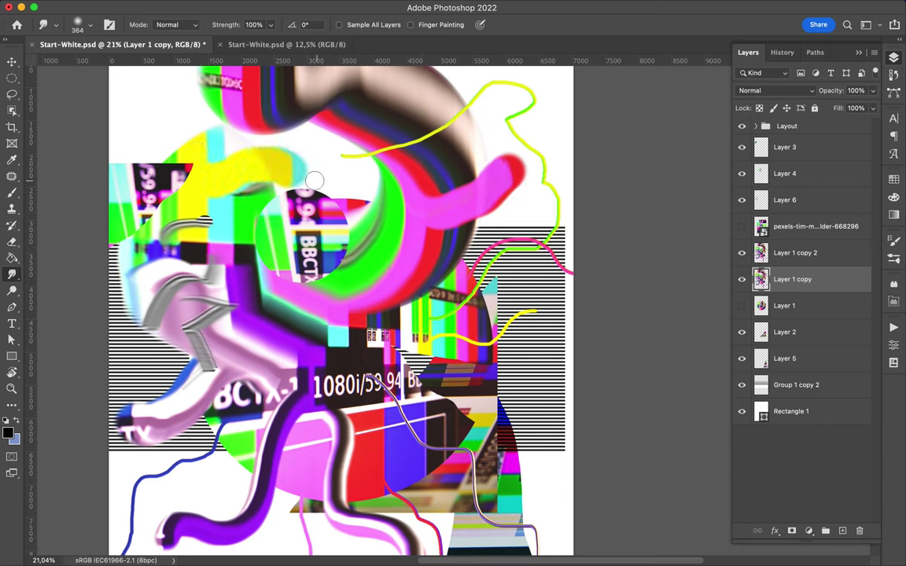
pyautogui.scroll(-2, 295, 188)
pyautogui.scroll(-2, 369, 262)
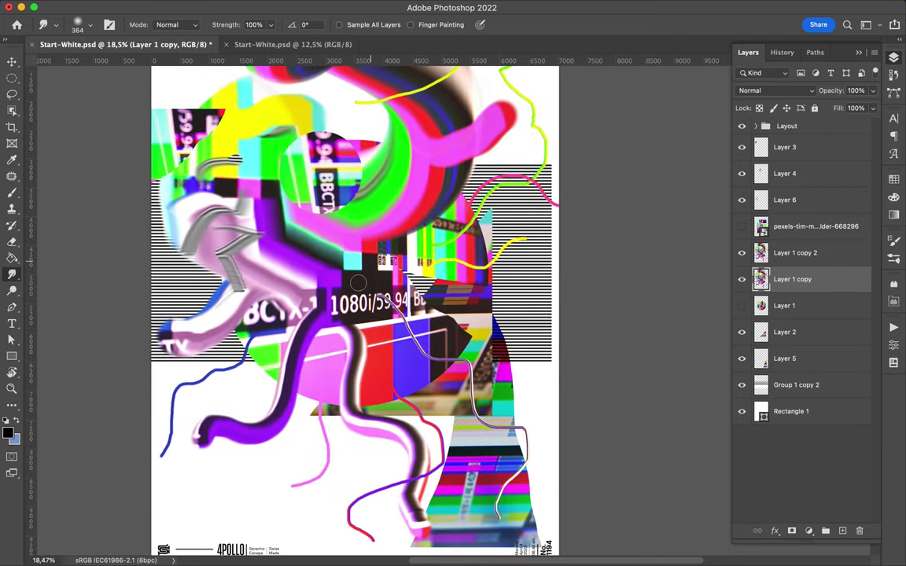
# Delete the grey smudge layer and select the stripes group.
pyautogui.press('v')
pyautogui.click(228, 255)
pyautogui.press('Delete')
pyautogui.click(818, 358)
# Move the stripes group above the photo layer and blend it with Soft Light after trying Overlay.
pyautogui.moveTo(818, 358); pyautogui.dragTo(811, 193)
pyautogui.click(803, 89)
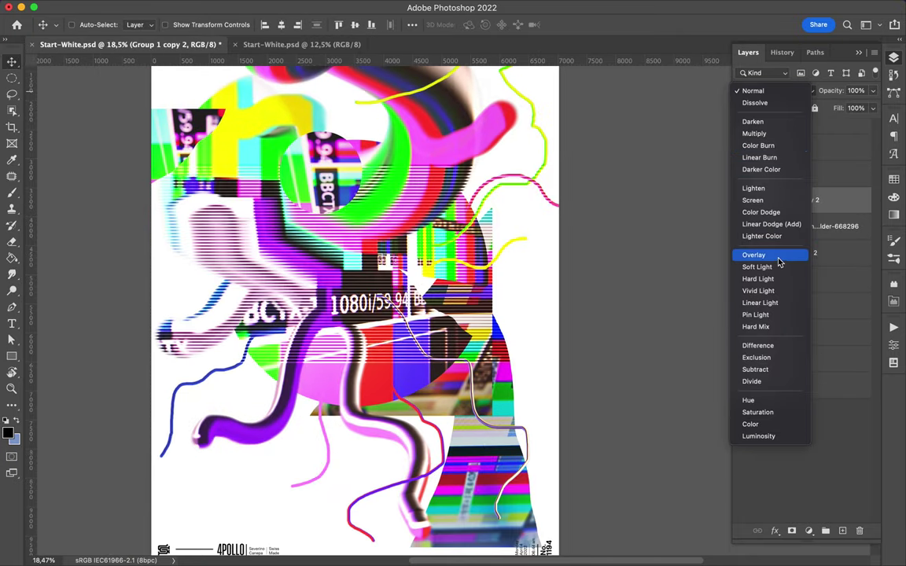
pyautogui.click(779, 263)
pyautogui.scroll(-1, 550, 350)
pyautogui.moveTo(282, 211)
pyautogui.mouseDown()
pyautogui.moveTo(309, 247)
pyautogui.moveTo(303, 232)
pyautogui.mouseUp()
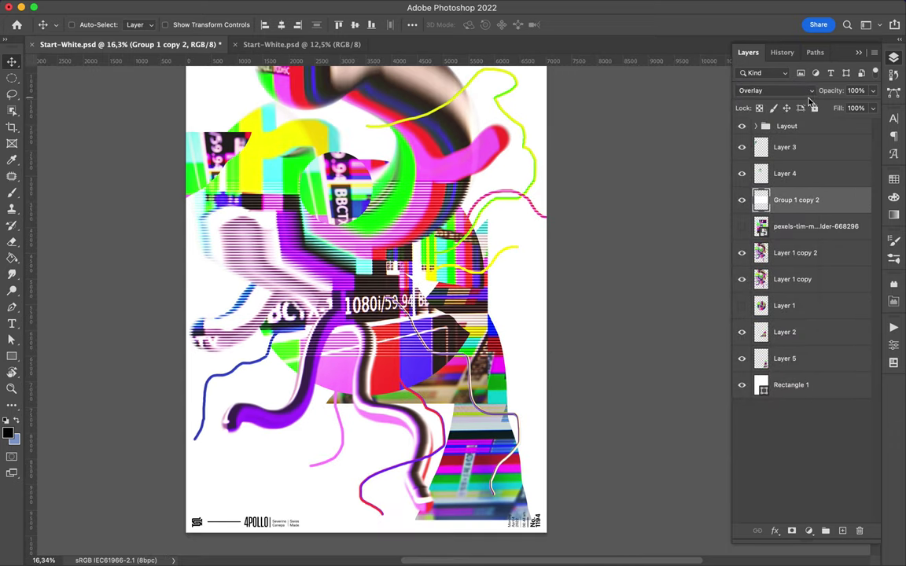
pyautogui.click(802, 90)
pyautogui.click(775, 103)
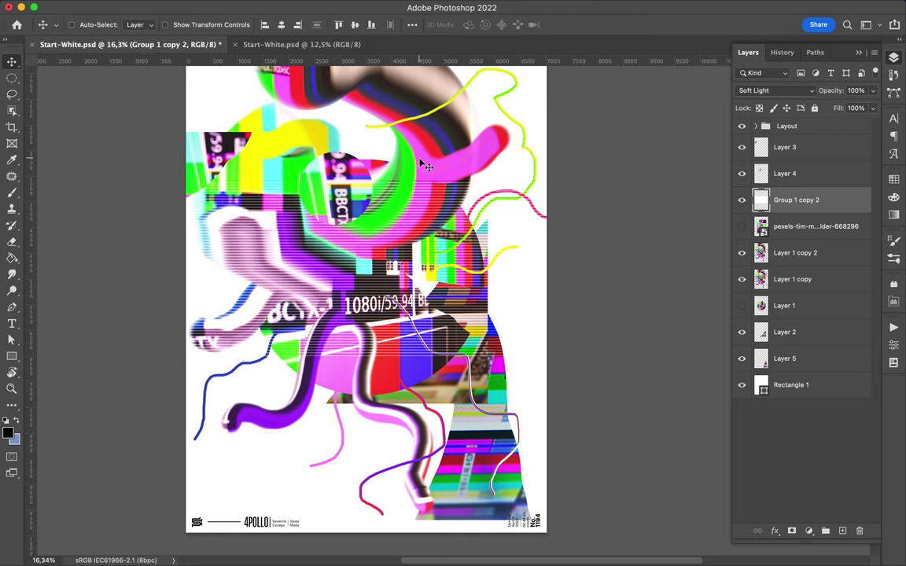
# Add a Soft Light copy of the stripes rotated by 60°.
pyautogui.press('m')
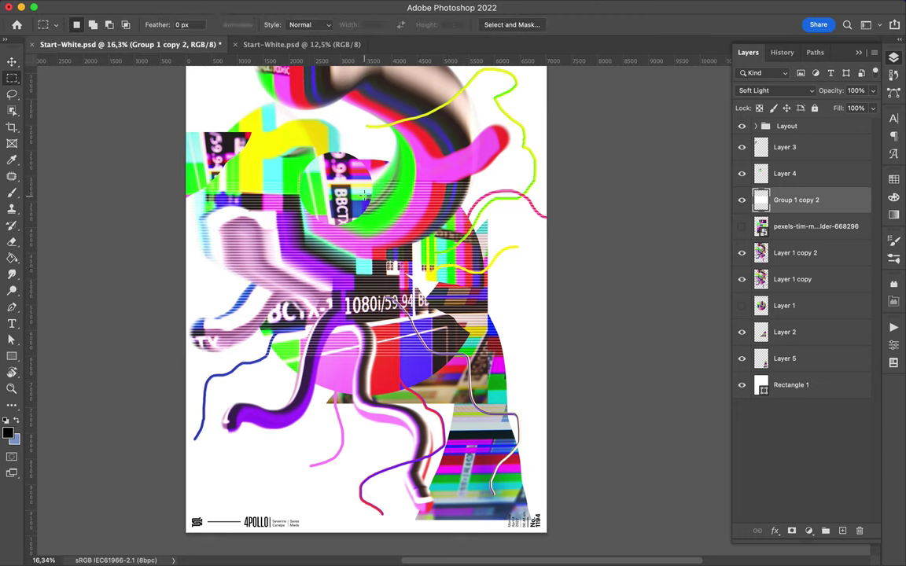
pyautogui.hotkey('ctrl', 'v')
pyautogui.click(800, 90)
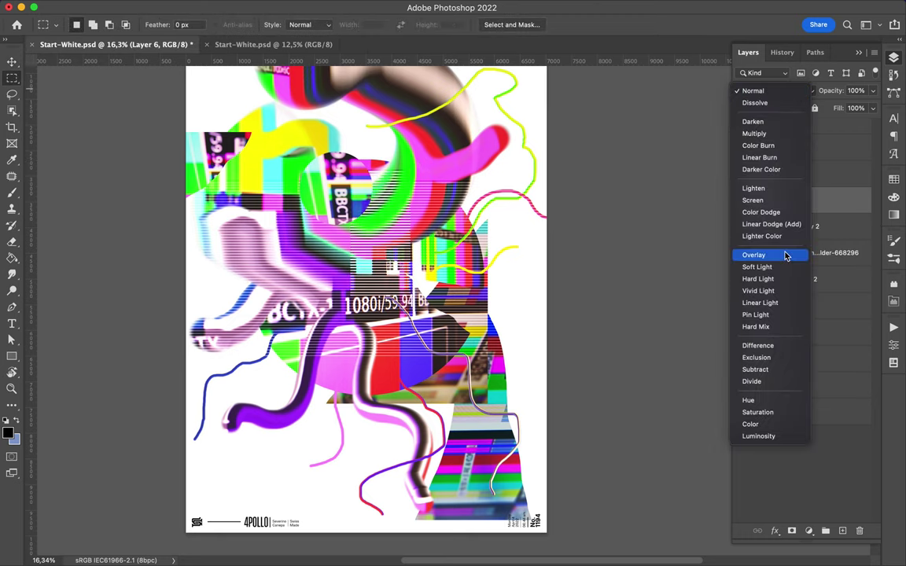
pyautogui.click(767, 266)
pyautogui.hotkey('ctrl', 't')
pyautogui.moveTo(363, 110)
pyautogui.mouseDown()
pyautogui.moveTo(482, 158)
pyautogui.moveTo(447, 181)
pyautogui.moveTo(444, 171)
pyautogui.mouseUp()
pyautogui.press('Return')
pyautogui.press('v')
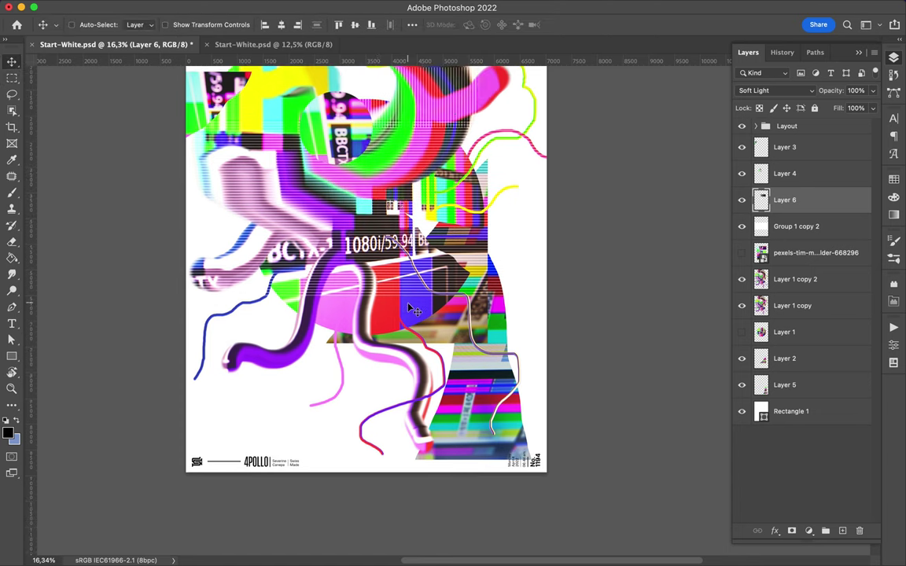
pyautogui.scroll(1, 413, 307)
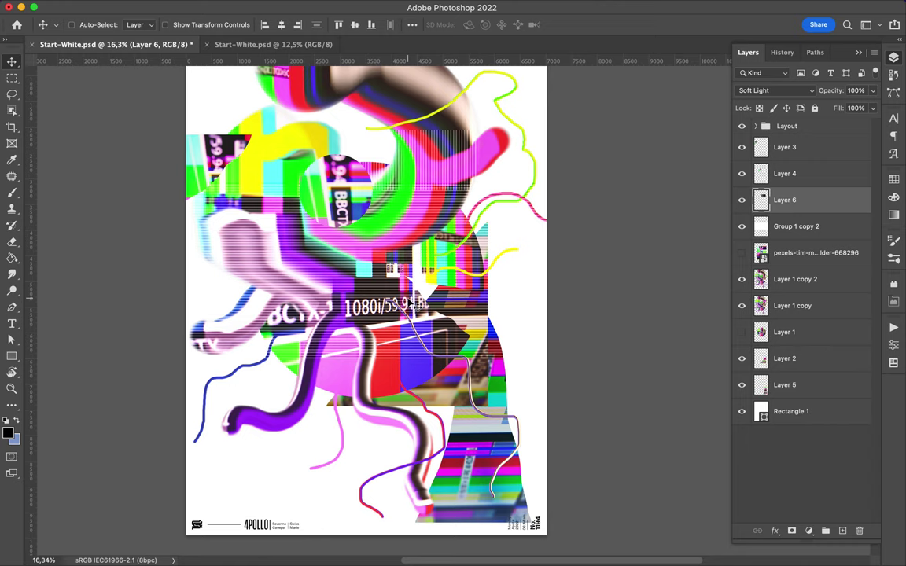
# Duplicate Layer 4 and set Layer 4 copy to Color Burn blending.
pyautogui.moveTo(784, 173); pyautogui.dragTo(784, 160)
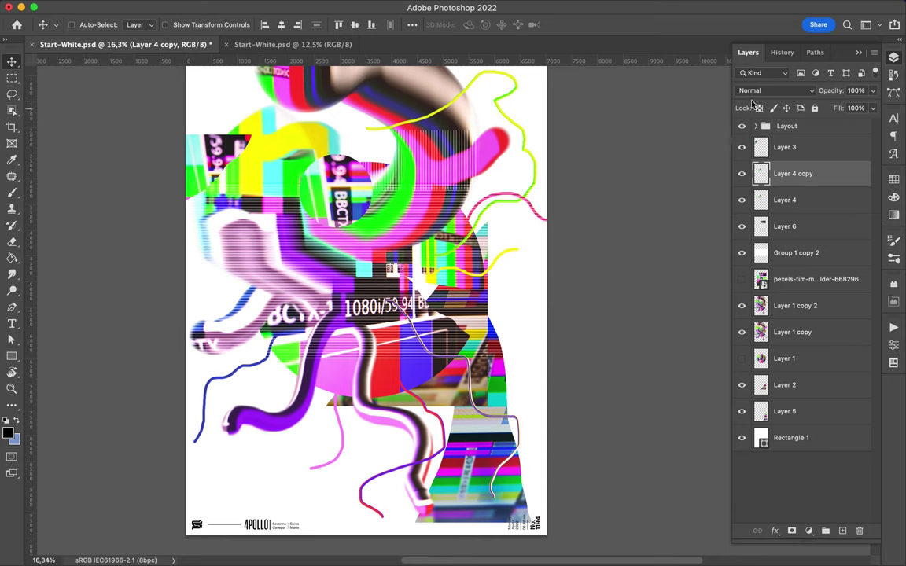
pyautogui.click(755, 91)
pyautogui.click(759, 146)
# Make rectangular selections on Layer 1 copy 2 and the stripes group.
pyautogui.keyDown('ctrl'); pyautogui.click(405, 376); pyautogui.keyUp('ctrl')
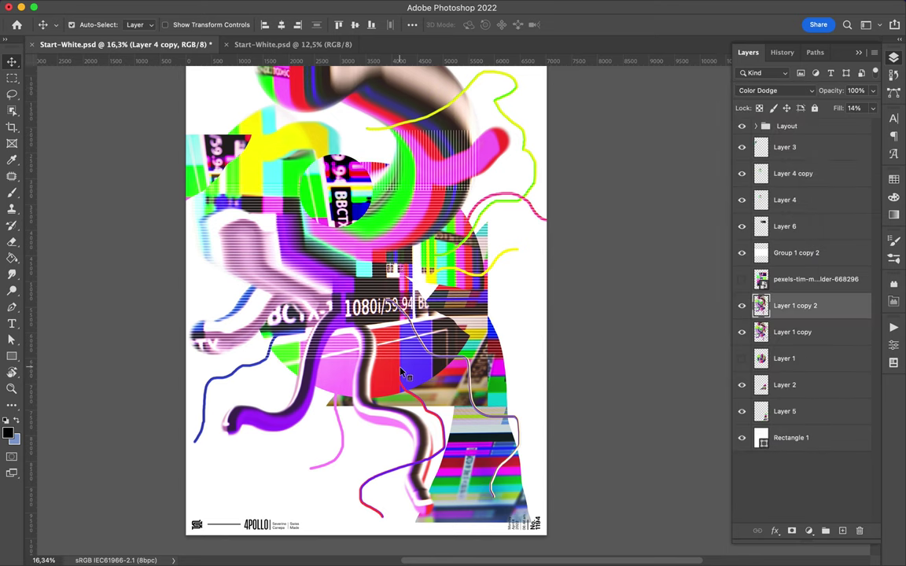
pyautogui.press('m')
pyautogui.moveTo(302, 248); pyautogui.dragTo(364, 276)
pyautogui.keyDown('ctrl'); pyautogui.click(381, 269); pyautogui.keyUp('ctrl')
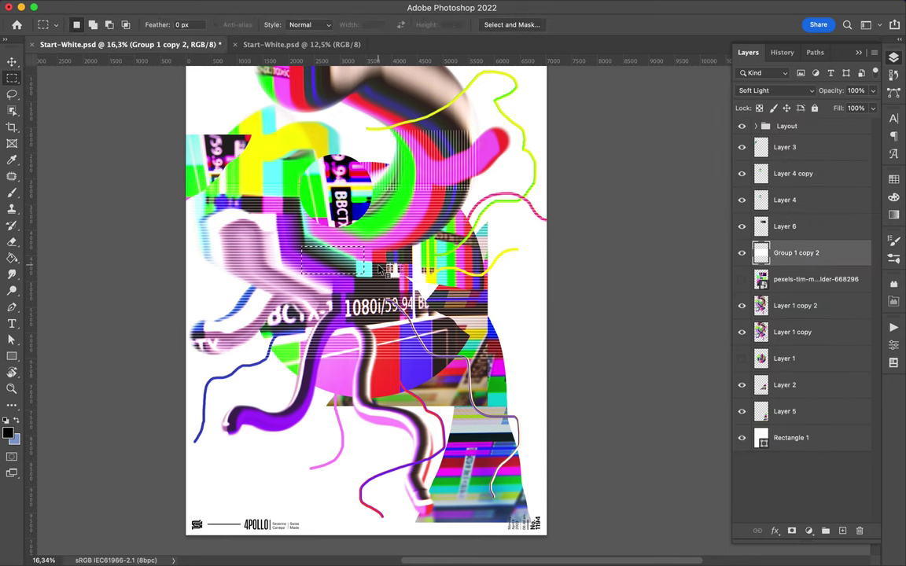
pyautogui.moveTo(429, 398); pyautogui.dragTo(540, 223)
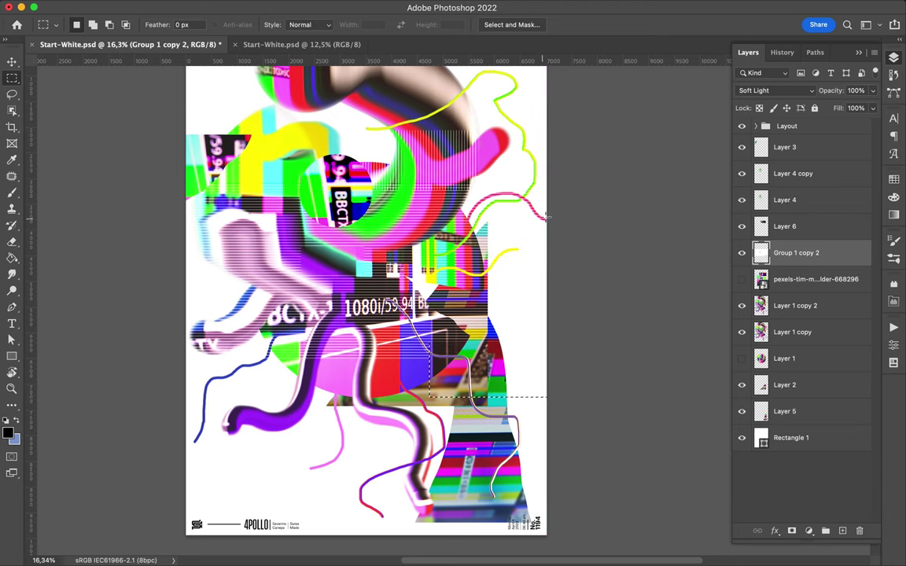
pyautogui.press('v')
pyautogui.scroll(-2, 445, 476)
# Draw a dark rectangle bar and place it right of the poster centre.
pyautogui.press('u')
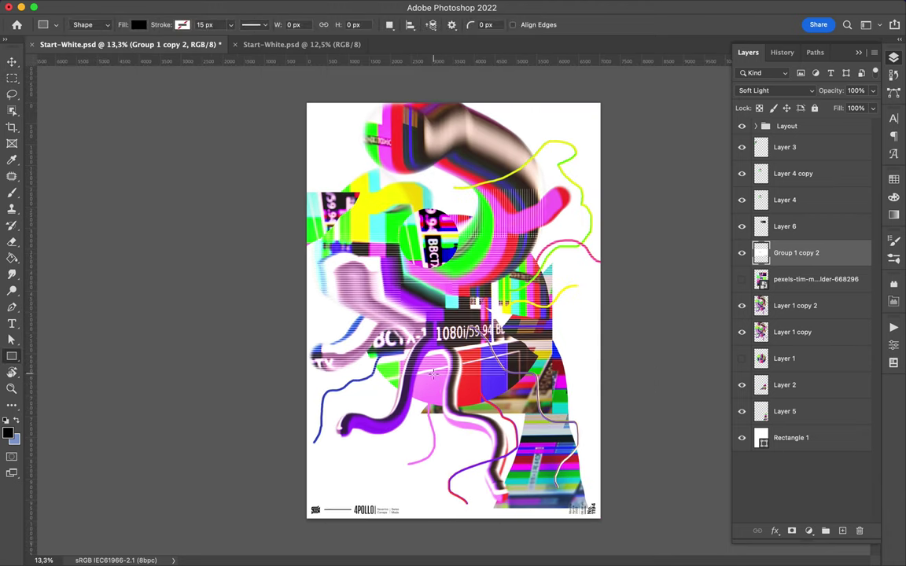
pyautogui.press('i')
pyautogui.click(307, 181)
pyautogui.press('v')
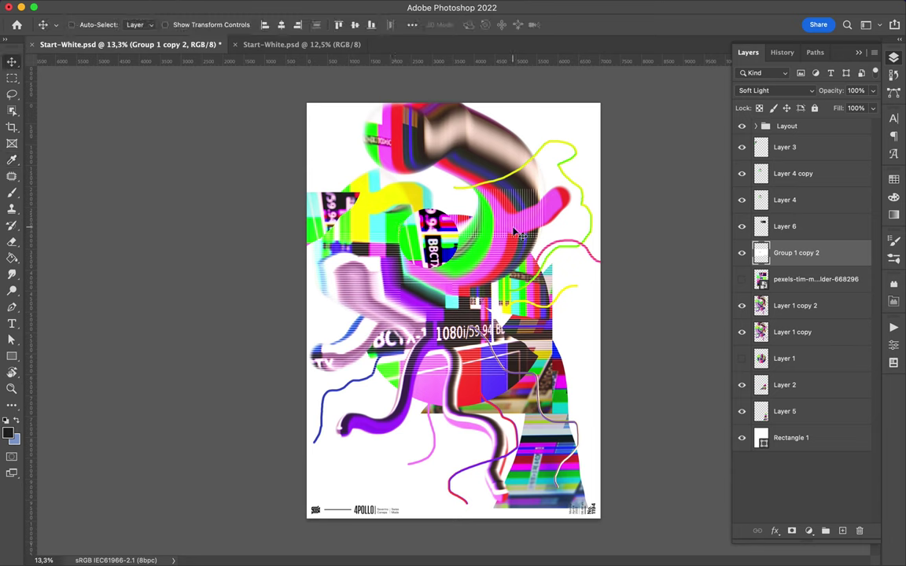
pyautogui.press('u')
pyautogui.moveTo(453, 312); pyautogui.dragTo(566, 339)
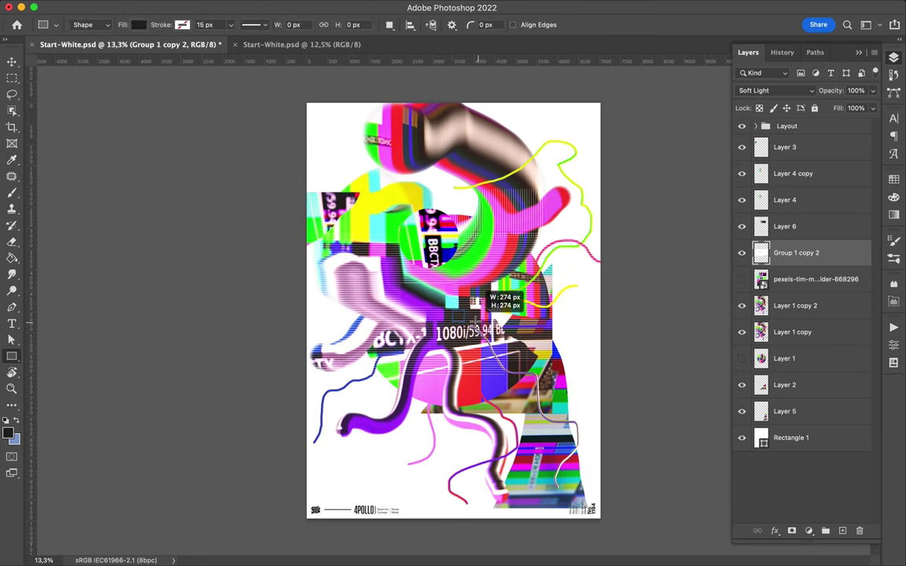
pyautogui.press('v')
pyautogui.moveTo(490, 323); pyautogui.dragTo(560, 331)
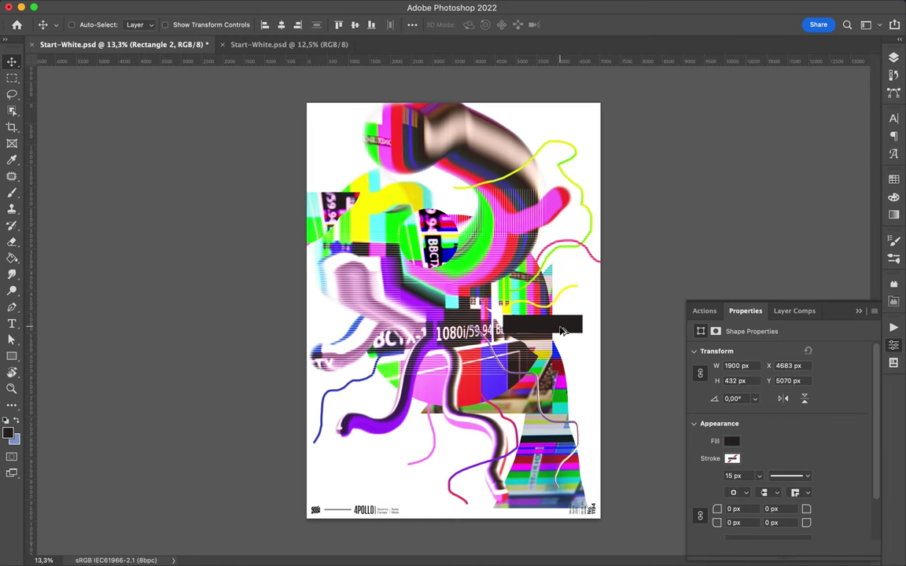
# Draw a black circle on the left and move Ellipse 1 behind the artwork in the stack.
pyautogui.press('u')
pyautogui.hotkey('shift', 'u')
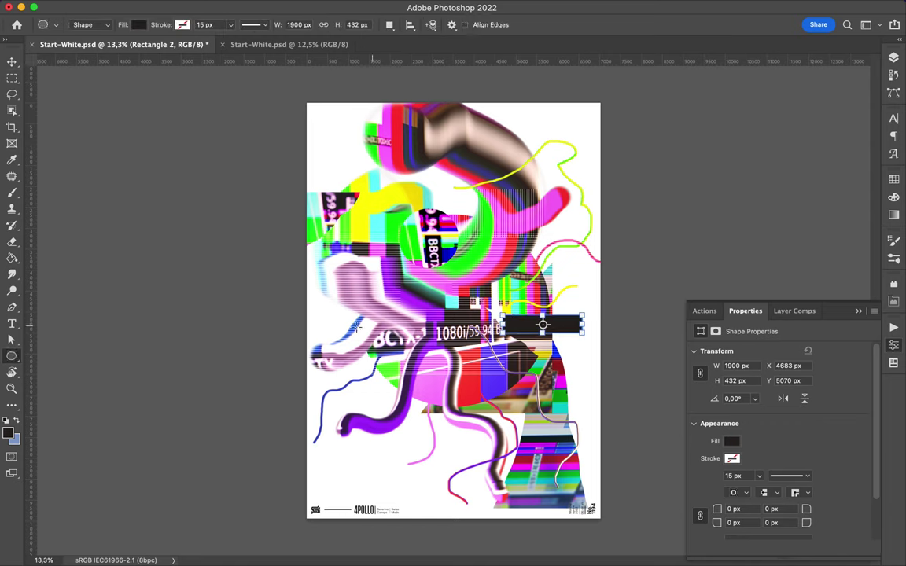
pyautogui.moveTo(315, 308); pyautogui.dragTo(441, 434)
pyautogui.press('v')
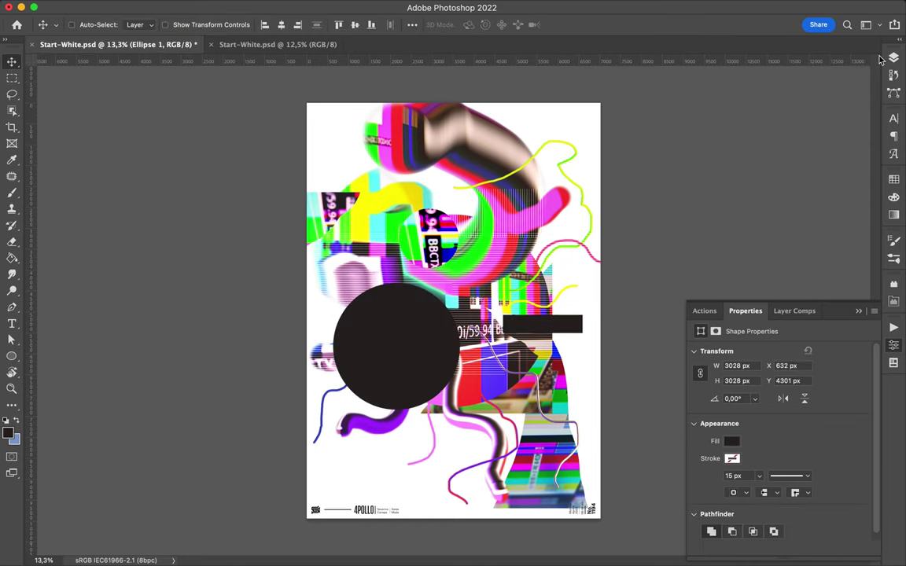
pyautogui.press('F7')
pyautogui.moveTo(786, 248); pyautogui.dragTo(787, 478)
pyautogui.moveTo(410, 415); pyautogui.dragTo(423, 401)
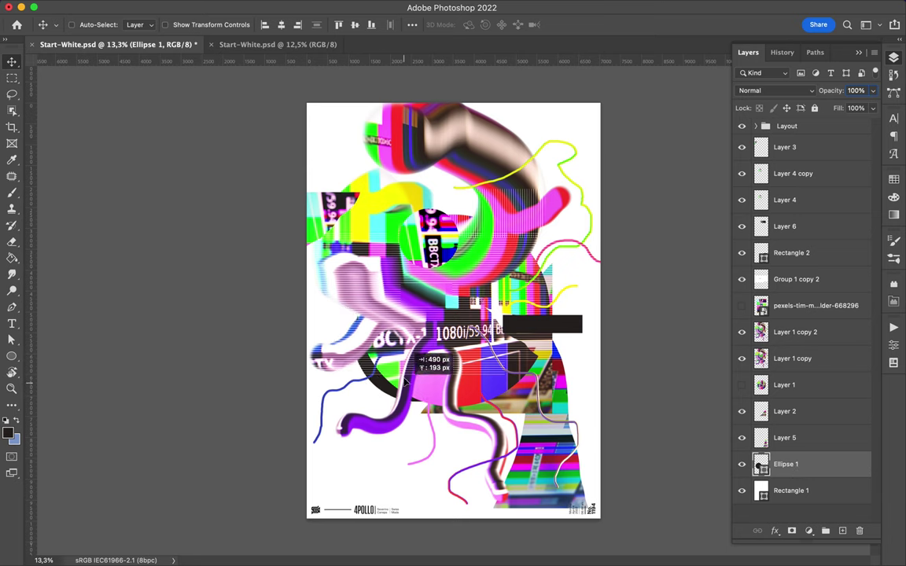
# Duplicate Layer 1 copy 2 as Layer 1 copy 3 below Layer 1 copy.
pyautogui.keyDown('ctrl'); pyautogui.click(436, 393); pyautogui.keyUp('ctrl')
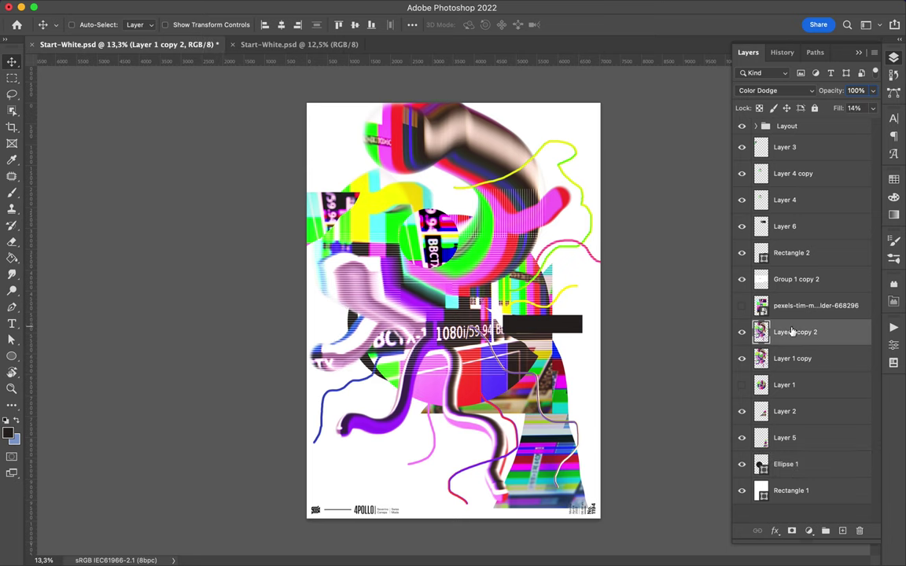
pyautogui.click(792, 359)
pyautogui.moveTo(792, 358); pyautogui.dragTo(792, 379)
pyautogui.click(292, 8)
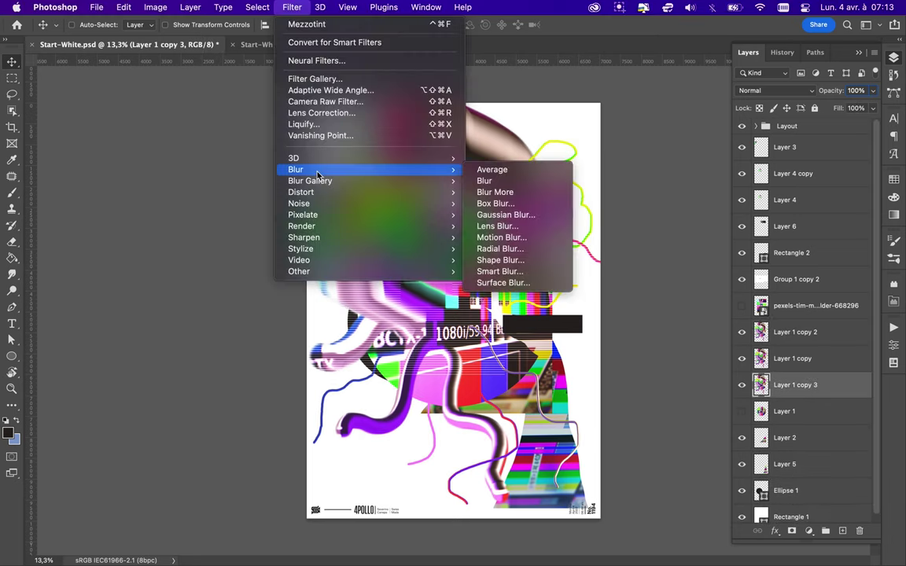
# Blur Layer 1 copy 3 with a 114,8 px Gaussian Blur, then warp its shape upward.
pyautogui.click(509, 215)
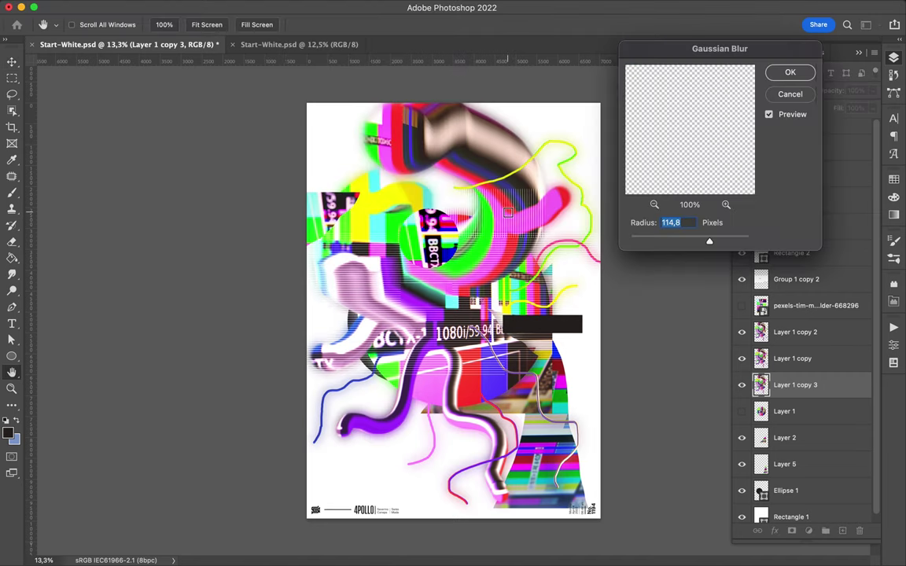
pyautogui.click(790, 72)
pyautogui.hotkey('ctrl', 't')
pyautogui.rightClick(446, 351)
pyautogui.click(467, 347)
pyautogui.moveTo(441, 339)
pyautogui.mouseDown()
pyautogui.moveTo(417, 214)
pyautogui.moveTo(432, 206)
pyautogui.mouseUp()
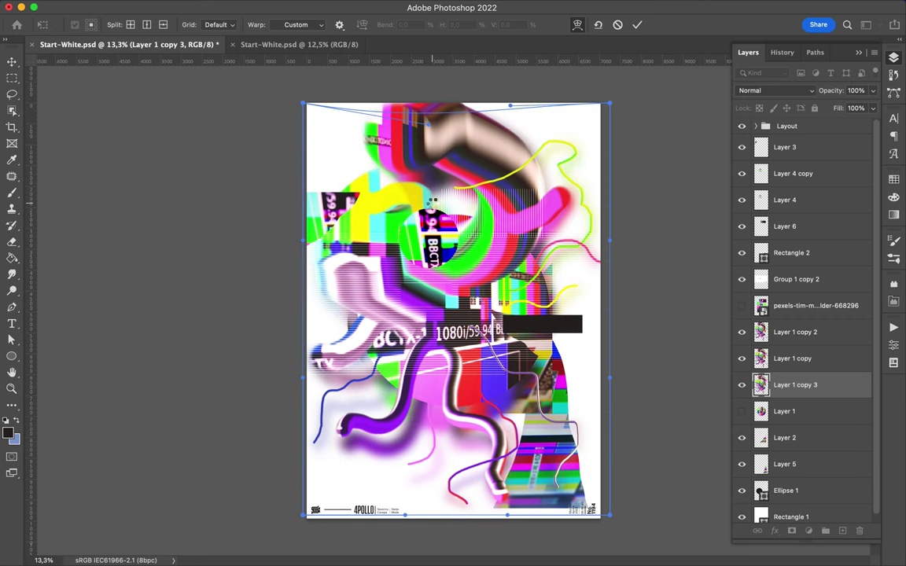
pyautogui.press('Return')
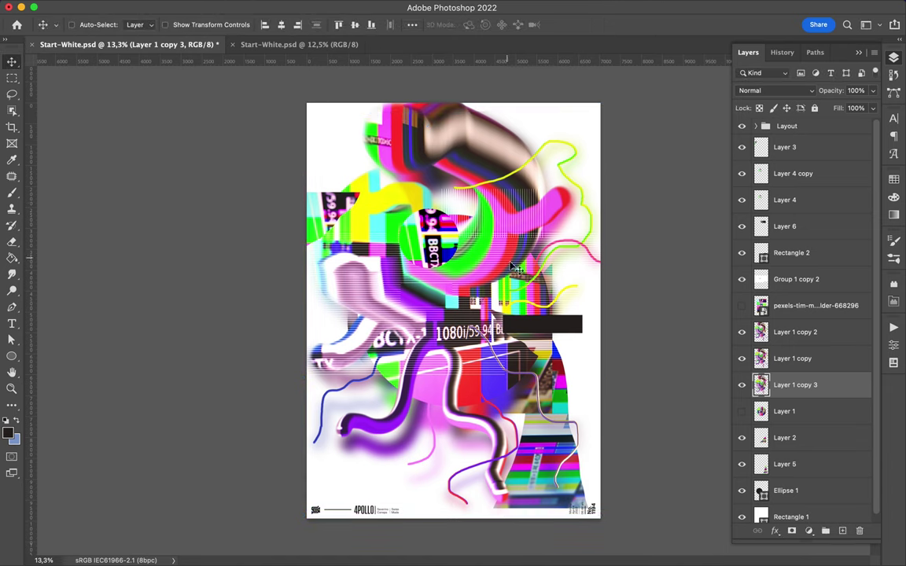
pyautogui.press('u')
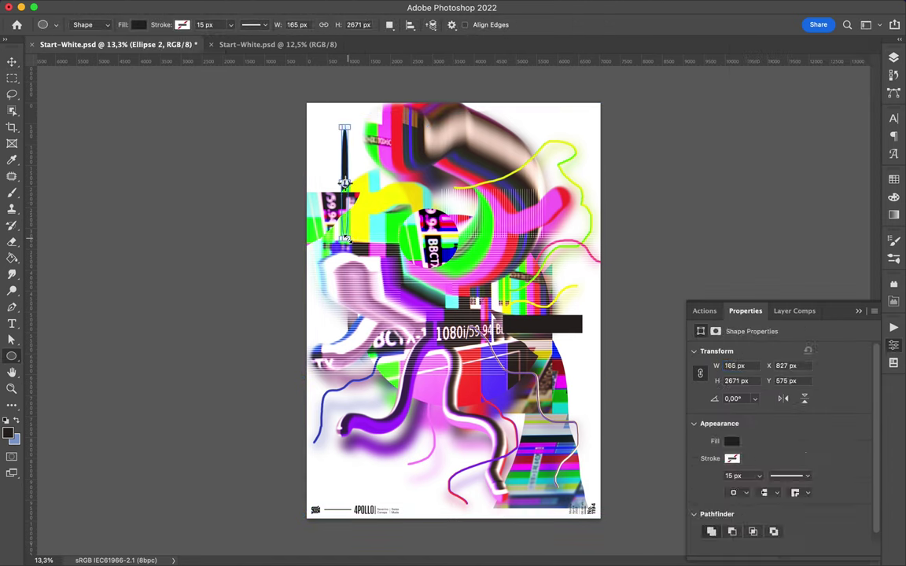
# Draw a tall thin black bar at the poster's upper left.
pyautogui.hotkey('shift', 'u')
pyautogui.hotkey('shift', 'u')
pyautogui.hotkey('shift', 'u')
pyautogui.moveTo(334, 138); pyautogui.dragTo(345, 236)
pyautogui.press('v')
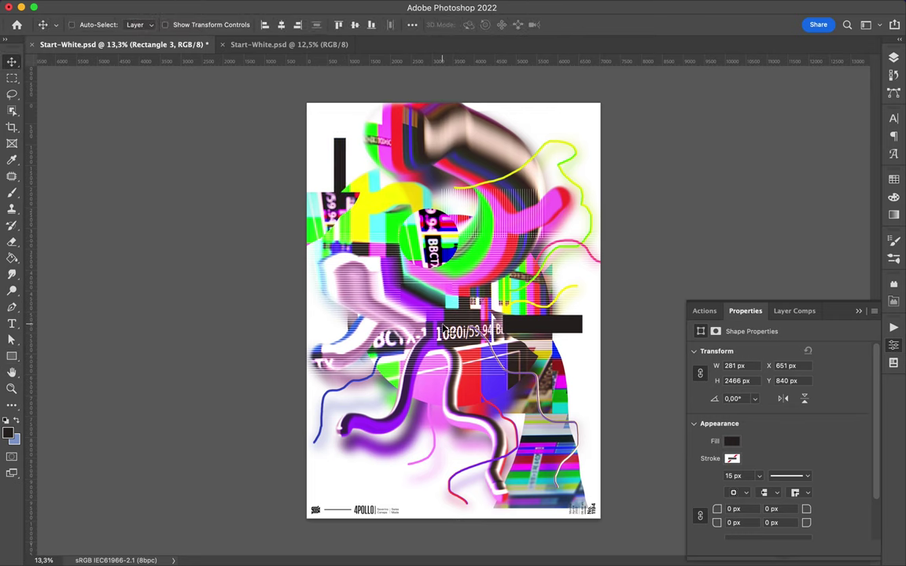
pyautogui.press('F7')
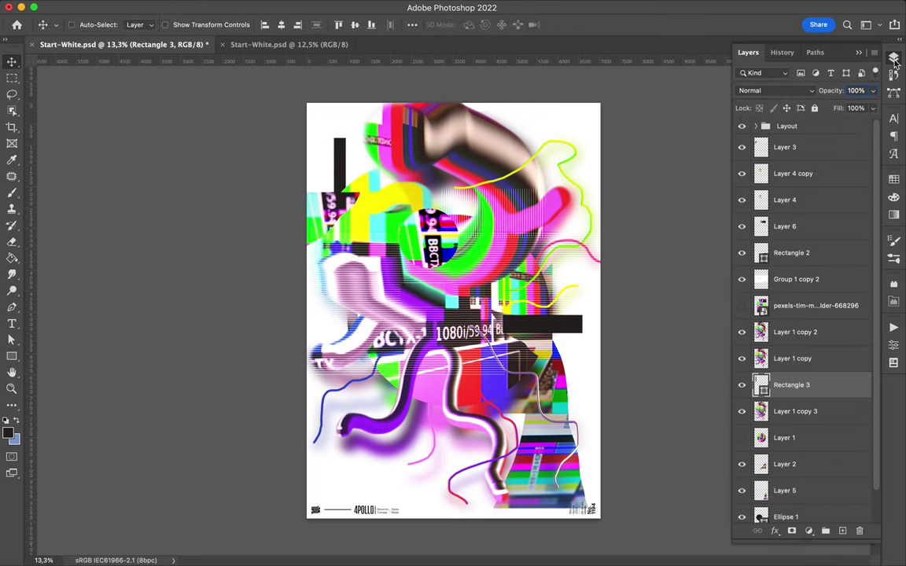
# Duplicate Group 1 copy 2's stripes in Normal mode, rotated 90°, above Ellipse 1 and slid left.
pyautogui.scroll(-1, 787, 315)
pyautogui.moveTo(778, 245); pyautogui.dragTo(779, 235)
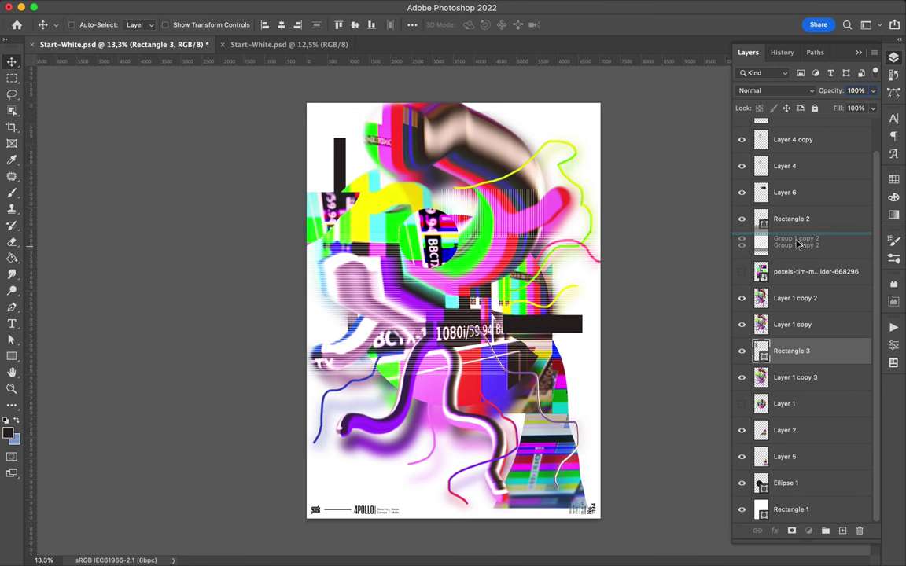
pyautogui.click(775, 91)
pyautogui.click(768, 16)
pyautogui.hotkey('ctrl', 't')
pyautogui.moveTo(275, 208)
pyautogui.mouseDown()
pyautogui.moveTo(465, 223)
pyautogui.moveTo(531, 248)
pyautogui.mouseUp()
pyautogui.press('Return')
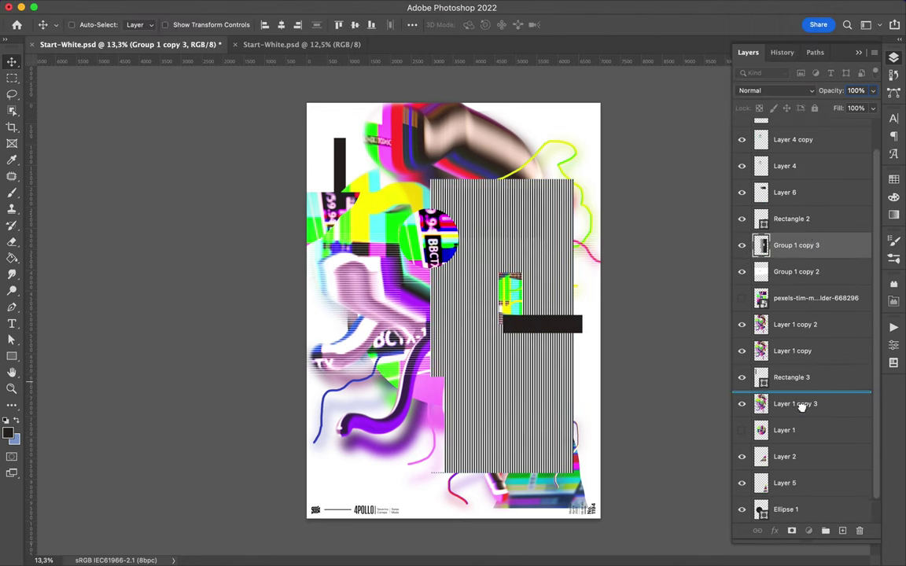
pyautogui.moveTo(796, 246); pyautogui.dragTo(818, 497)
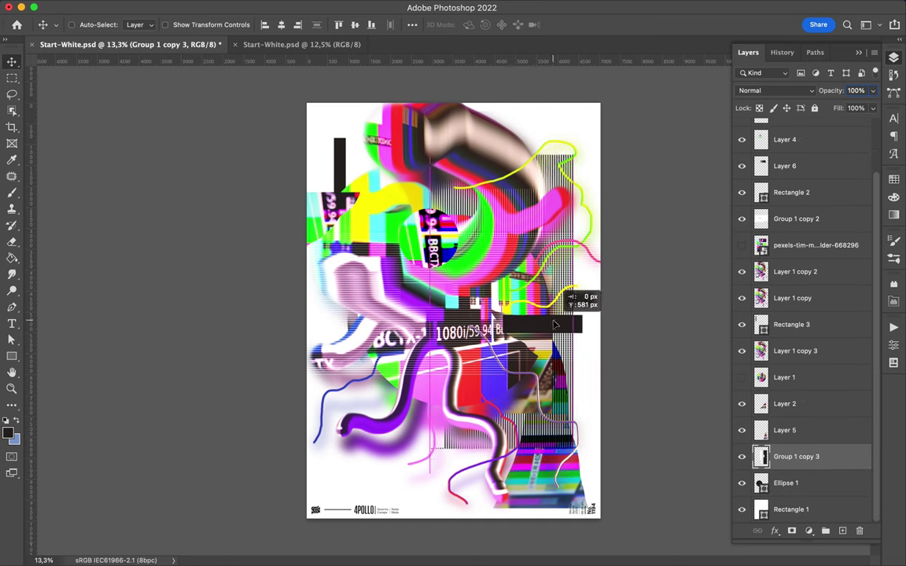
pyautogui.moveTo(563, 352); pyautogui.dragTo(556, 323)
pyautogui.moveTo(605, 296); pyautogui.dragTo(540, 294)
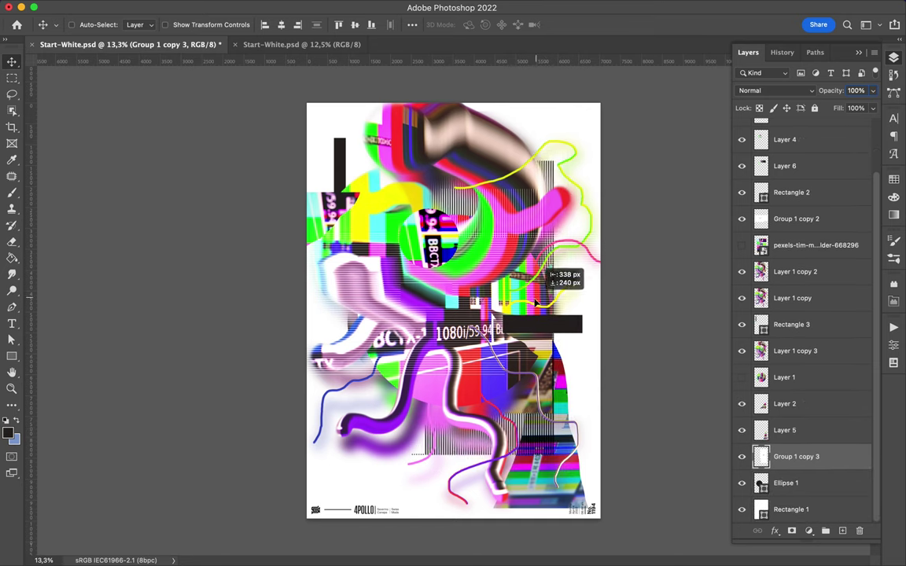
# Copy a patch of stripes from the lower poster onto new Layer 7 and move it left.
pyautogui.press('m')
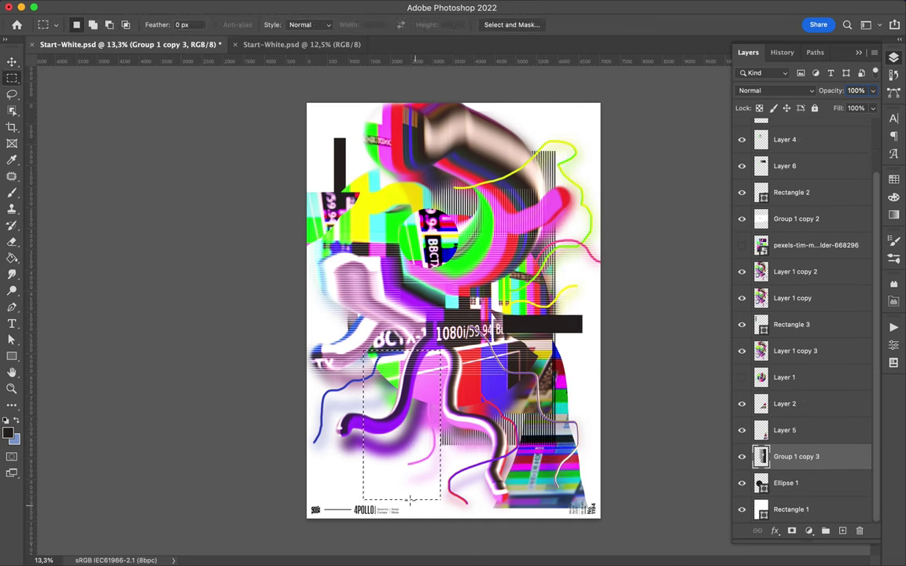
pyautogui.moveTo(412, 464)
pyautogui.mouseDown()
pyautogui.moveTo(530, 438)
pyautogui.moveTo(577, 348)
pyautogui.mouseUp()
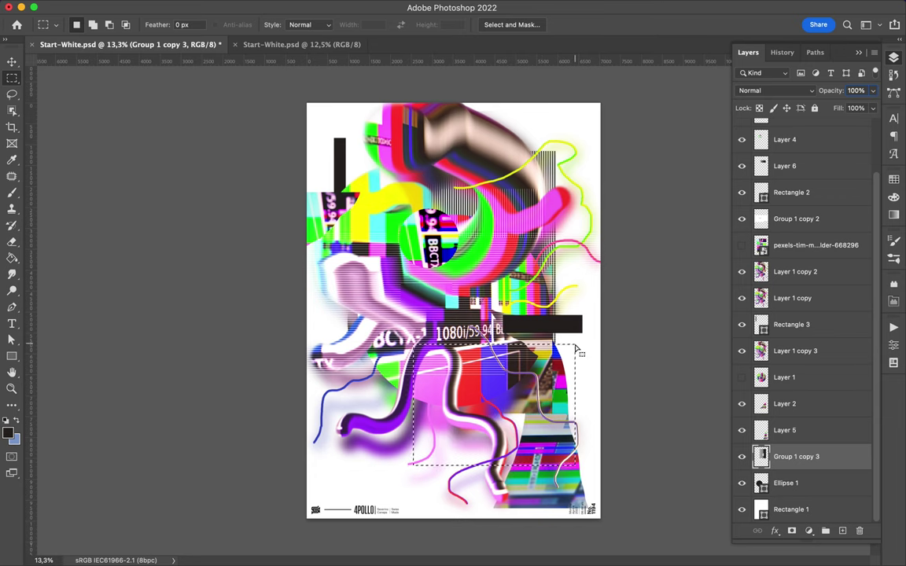
pyautogui.hotkey('ctrl', 'j')
pyautogui.press('v')
pyautogui.moveTo(575, 404)
pyautogui.mouseDown()
pyautogui.moveTo(425, 427)
pyautogui.moveTo(450, 363)
pyautogui.mouseUp()
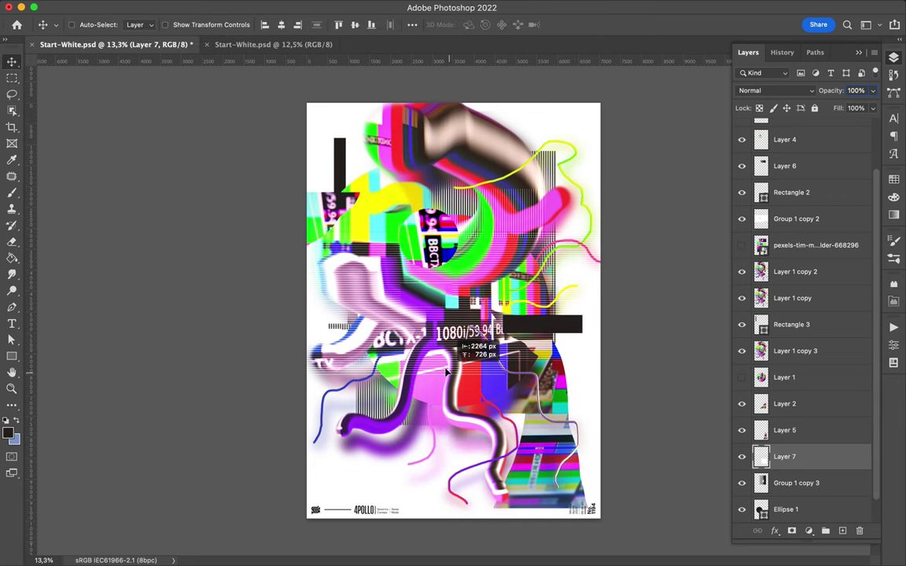
pyautogui.moveTo(450, 363); pyautogui.dragTo(466, 363)
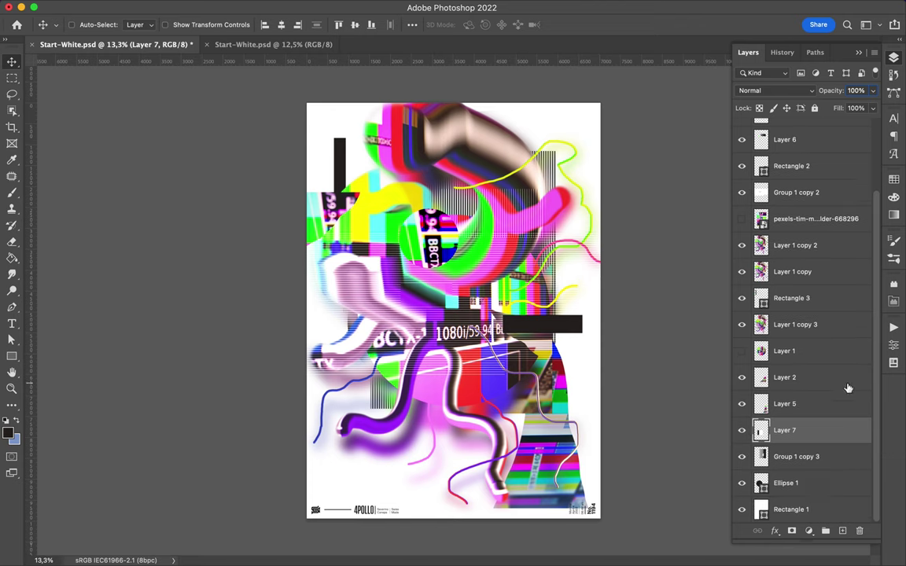
pyautogui.scroll(5, 846, 384)
pyautogui.keyDown('shift'); pyautogui.click(817, 148); pyautogui.keyUp('shift')
# Scale the selected artwork layers to 87.69% and reposition them on the page.
pyautogui.hotkey('ctrl', 't')
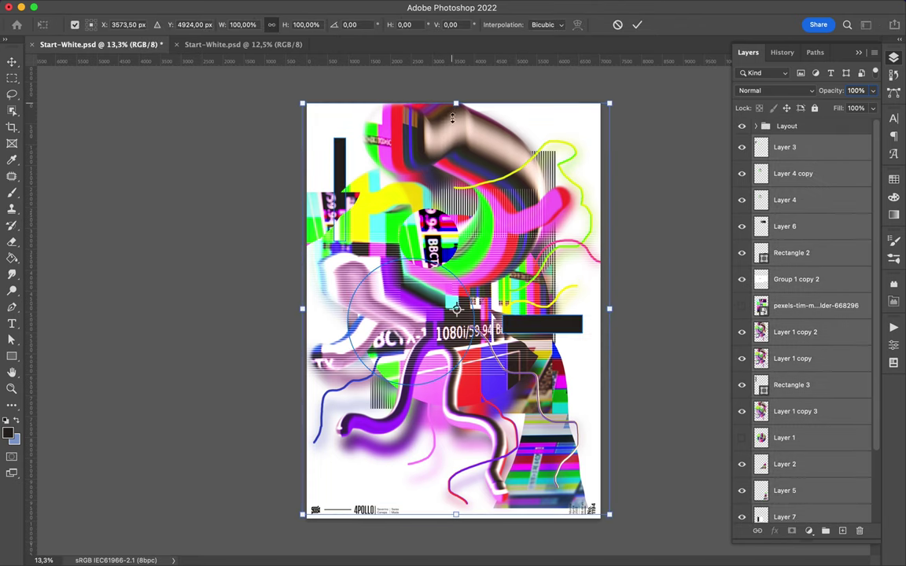
pyautogui.moveTo(453, 112); pyautogui.dragTo(464, 145)
pyautogui.moveTo(452, 229); pyautogui.dragTo(421, 223)
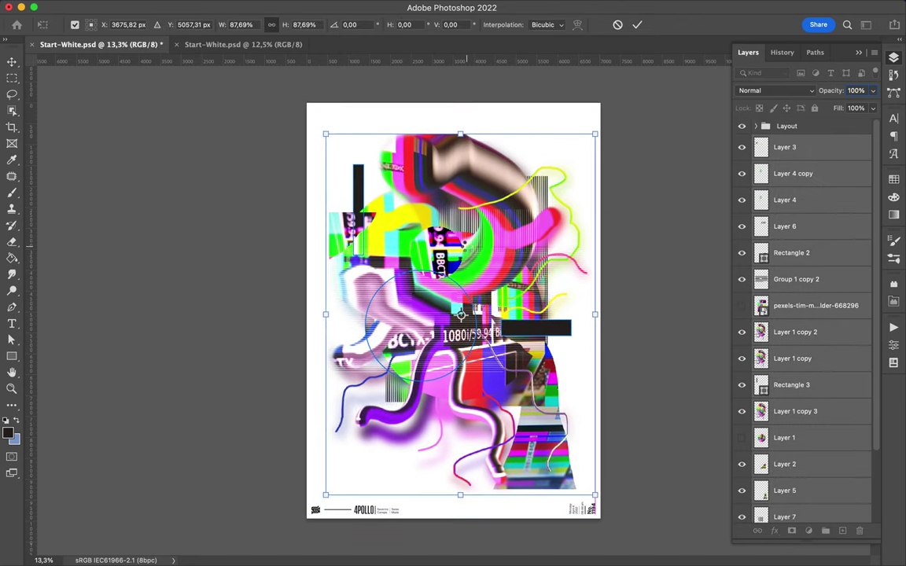
pyautogui.press('Return')
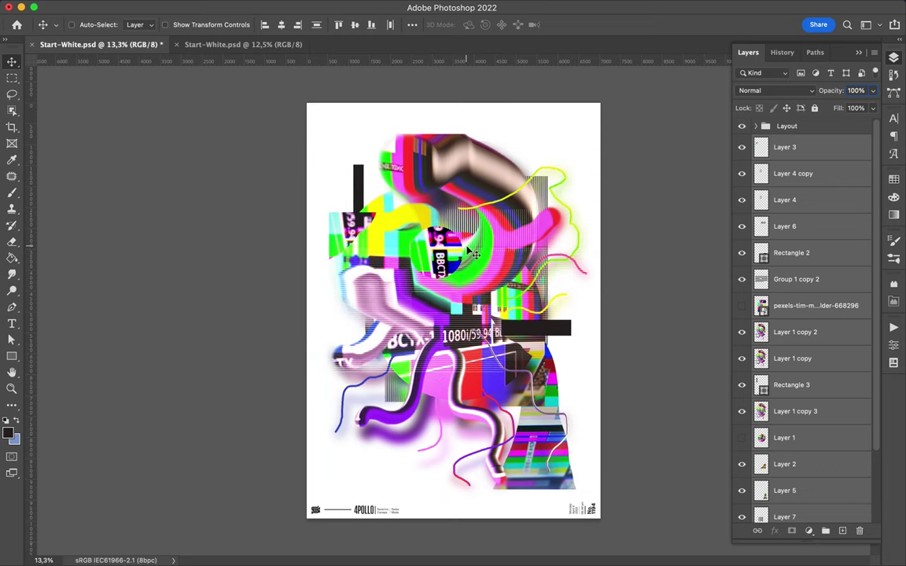
# Mark a band above the artwork, select Layer 1 copy 2, then clear the selection.
pyautogui.press('m')
pyautogui.moveTo(364, 121); pyautogui.dragTo(532, 143)
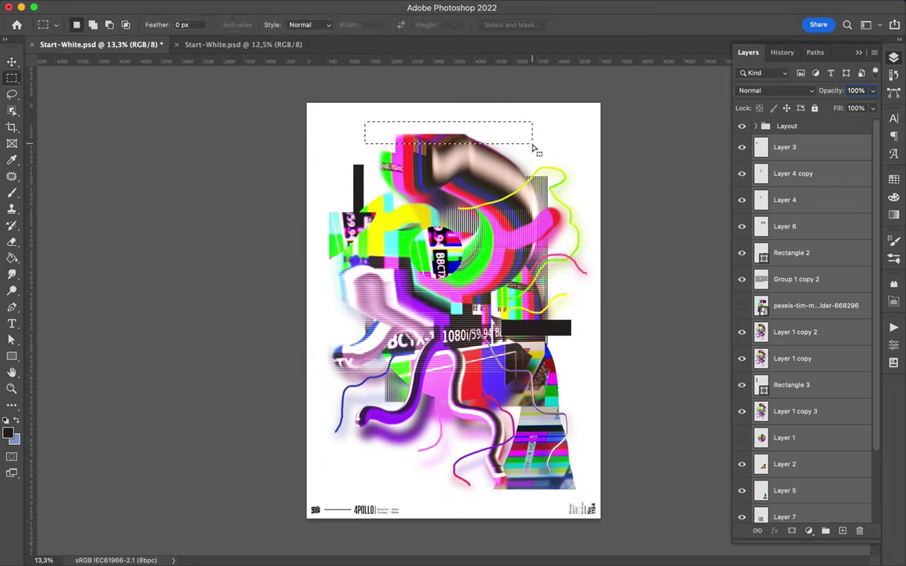
pyautogui.click(792, 310)
pyautogui.click(787, 332)
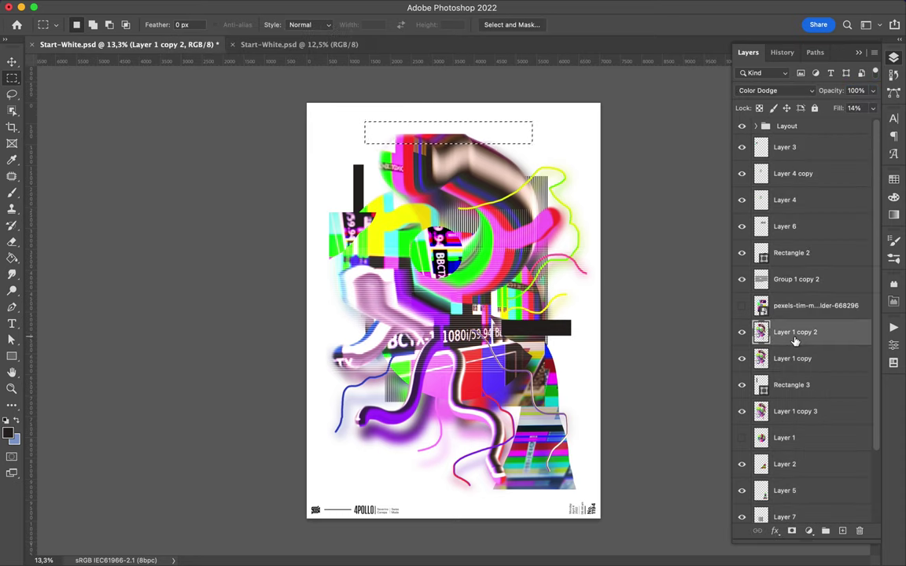
pyautogui.hotkey('ctrl', 'd')
pyautogui.press('v')
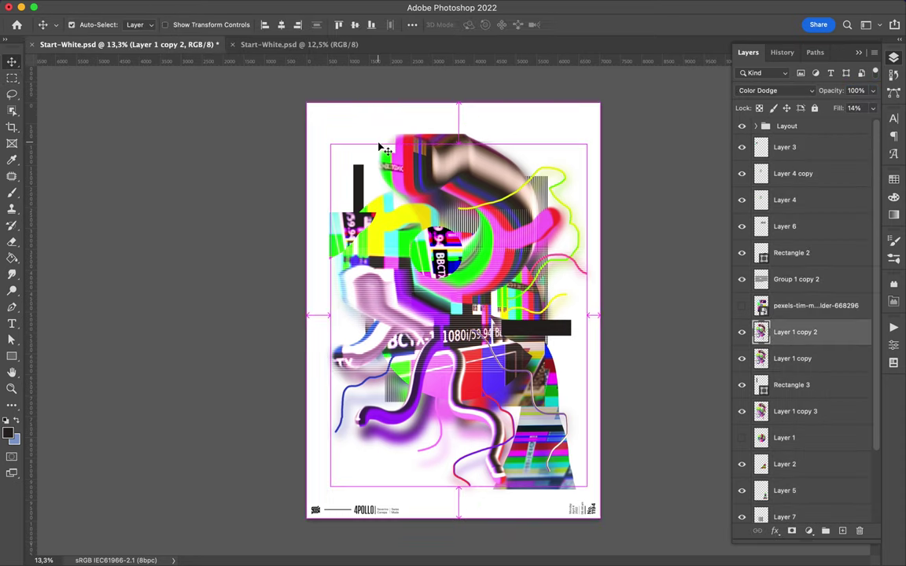